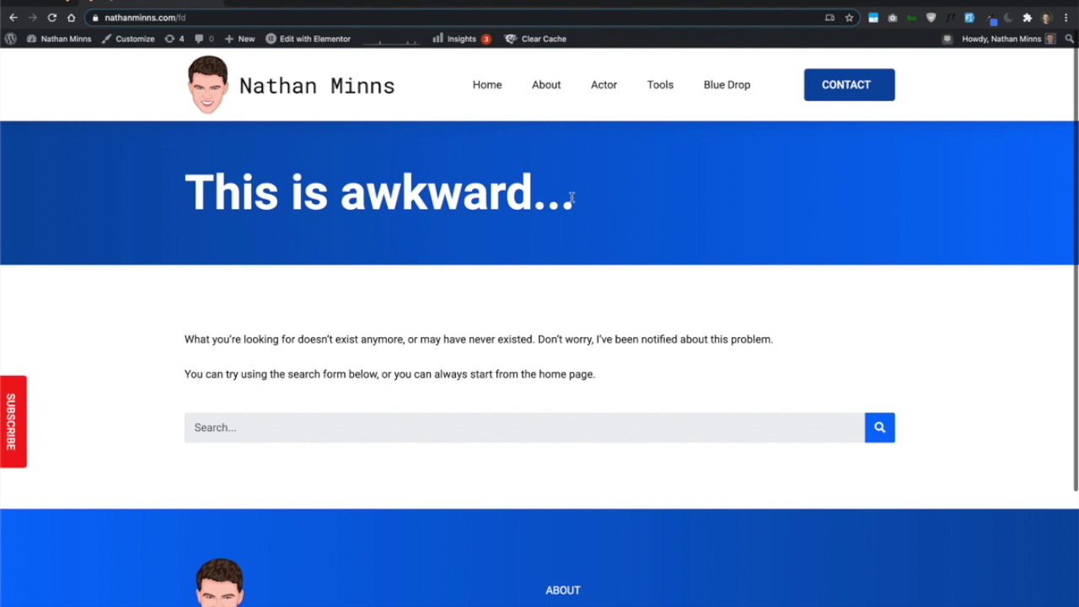
Step: Open the site's admin dashboard and go to the Theme Builder template list
{"action": "left_click", "coordinate": [59, 41]}
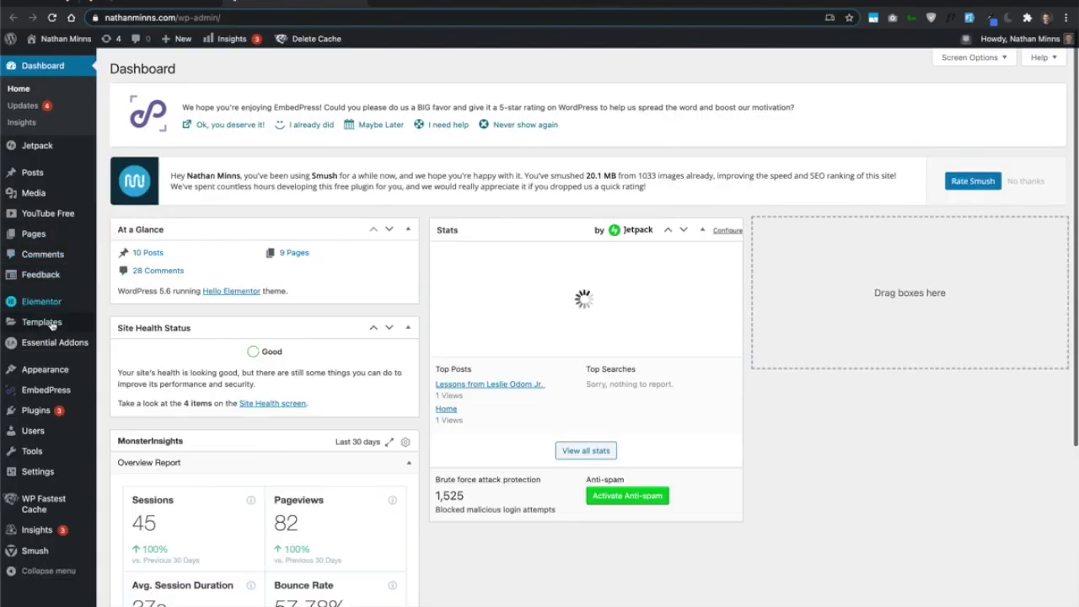
{"action": "mouse_move", "coordinate": [52, 326]}
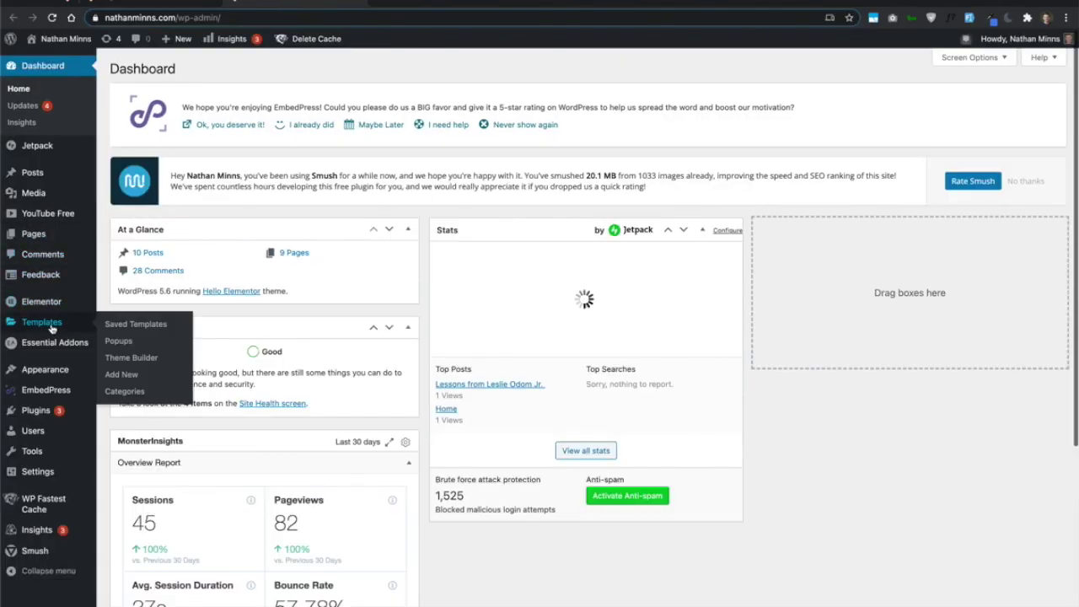
{"action": "left_click", "coordinate": [140, 354]}
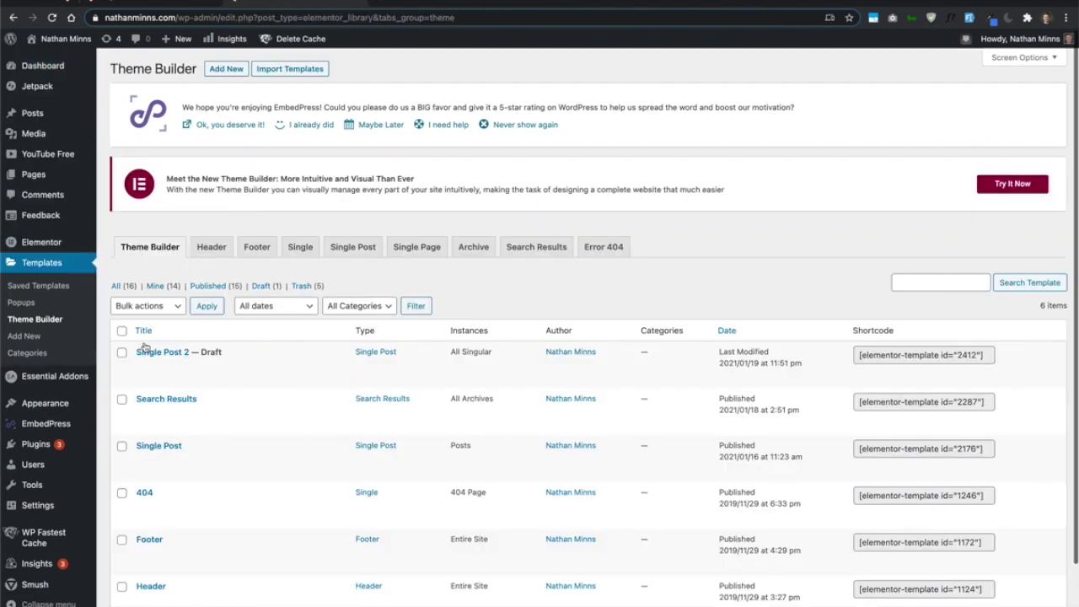
{"action": "scroll", "coordinate": [143, 347], "scroll_direction": "down", "scroll_amount": 2}
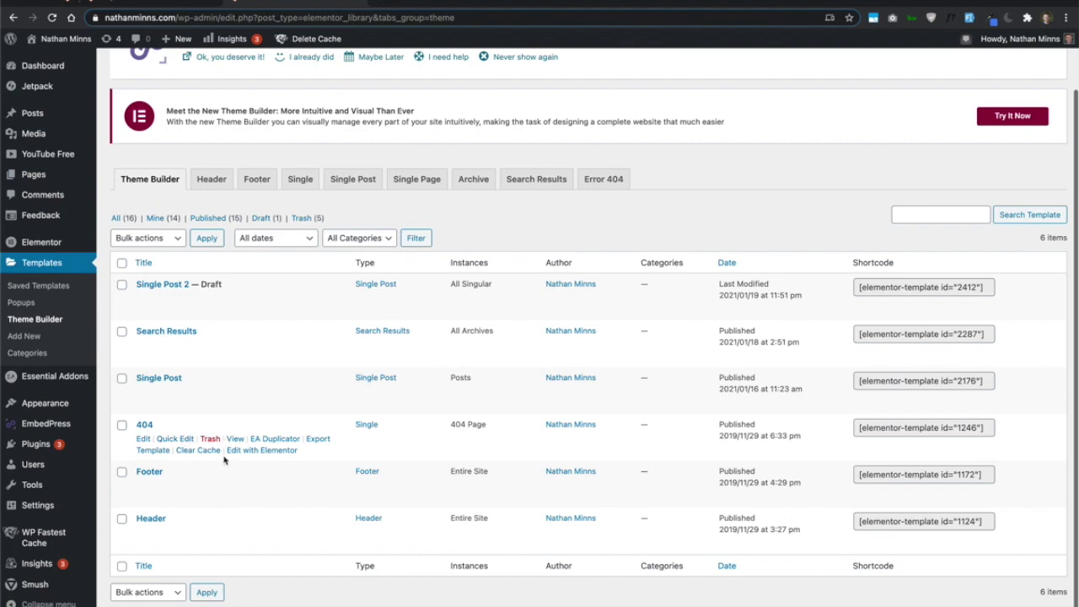
{"action": "scroll", "coordinate": [258, 351], "scroll_direction": "up", "scroll_amount": 2}
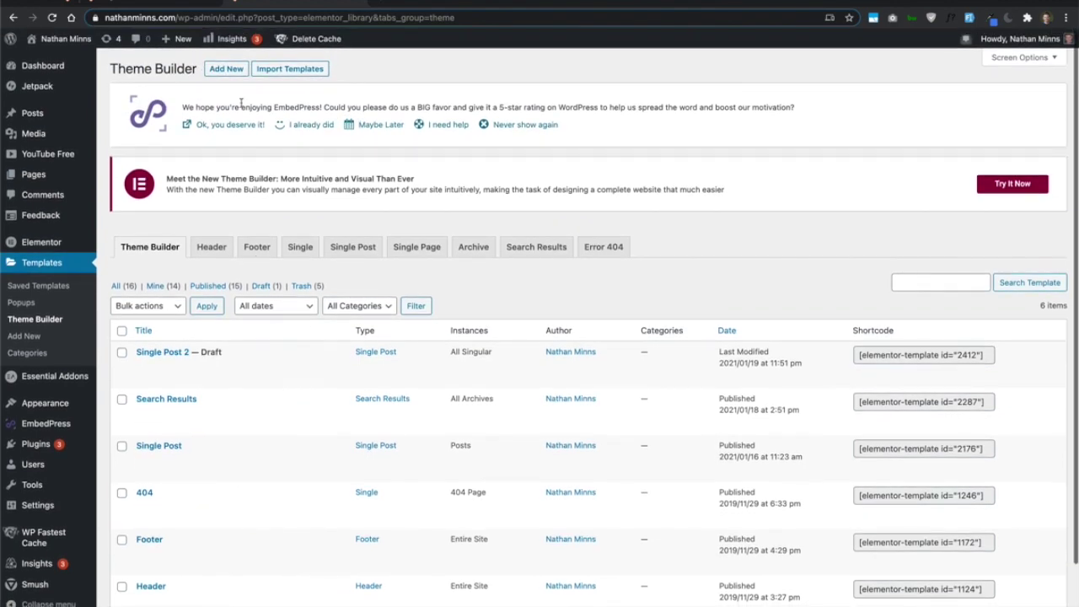
Step: Create a new Error 404 theme template named "404 2"
{"action": "left_click", "coordinate": [227, 71]}
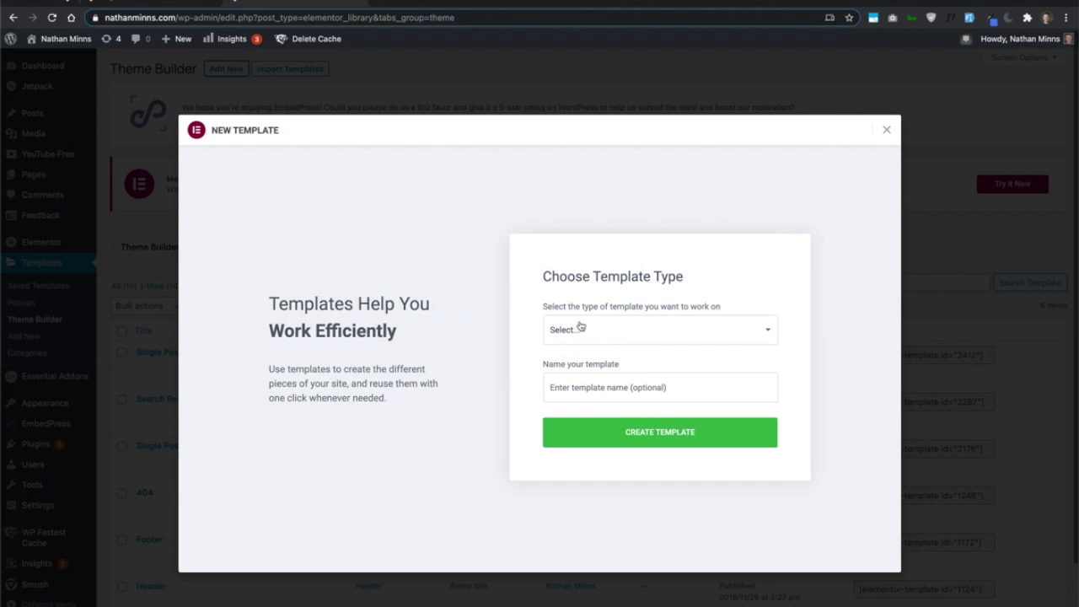
{"action": "left_click", "coordinate": [586, 327]}
{"action": "left_click", "coordinate": [608, 466]}
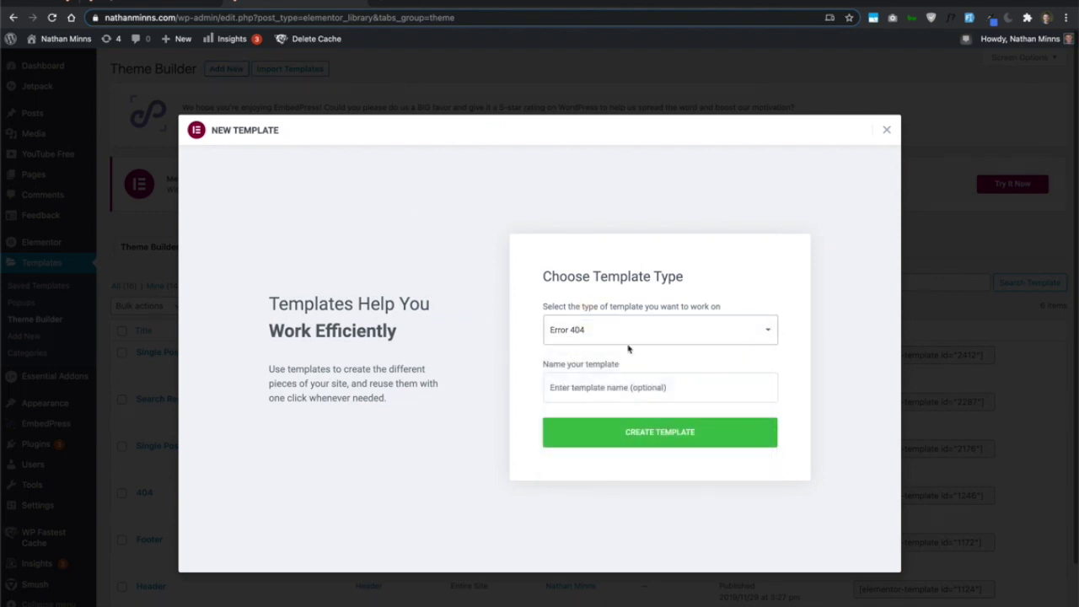
{"action": "left_click", "coordinate": [619, 386]}
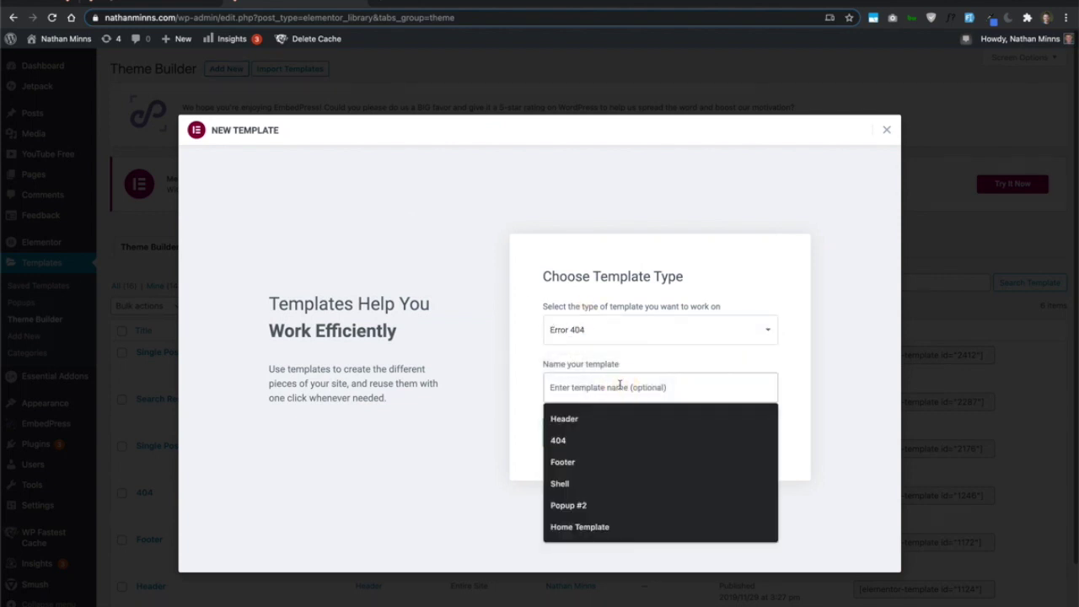
{"action": "type", "text": "404"}
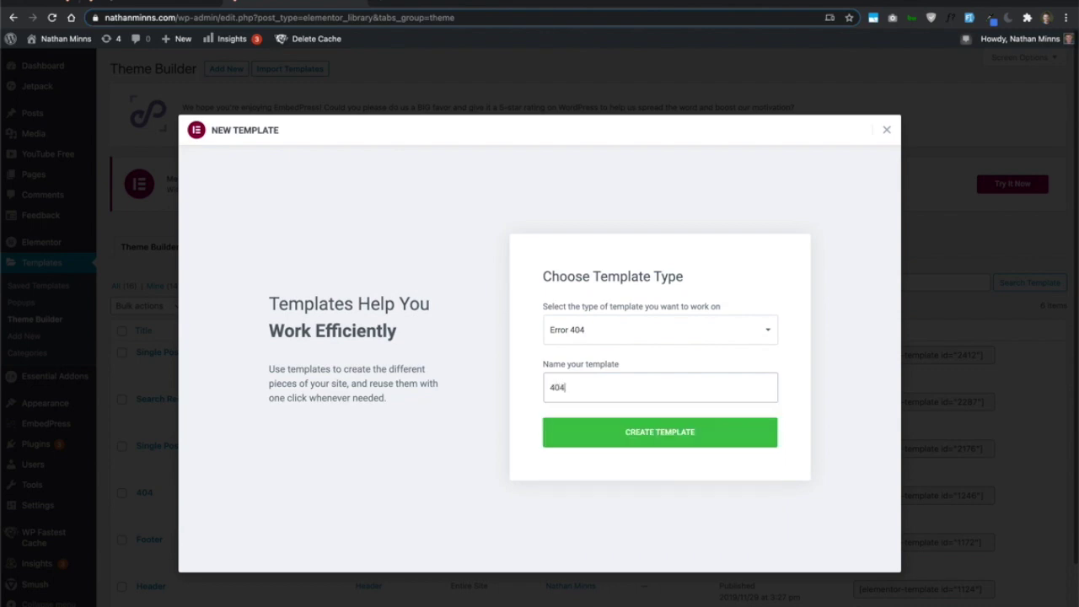
{"action": "type", "text": " 2"}
{"action": "left_click", "coordinate": [646, 437]}
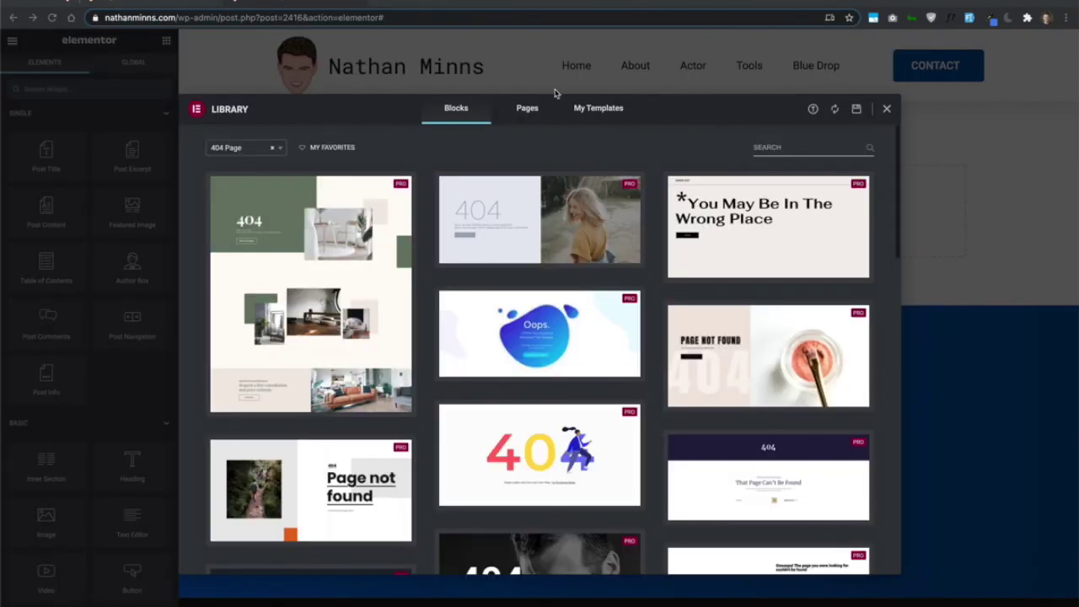
Step: Browse the premade 404 page blocks in the template library and close the library without inserting one
{"action": "scroll", "coordinate": [422, 220], "scroll_direction": "down", "scroll_amount": 6}
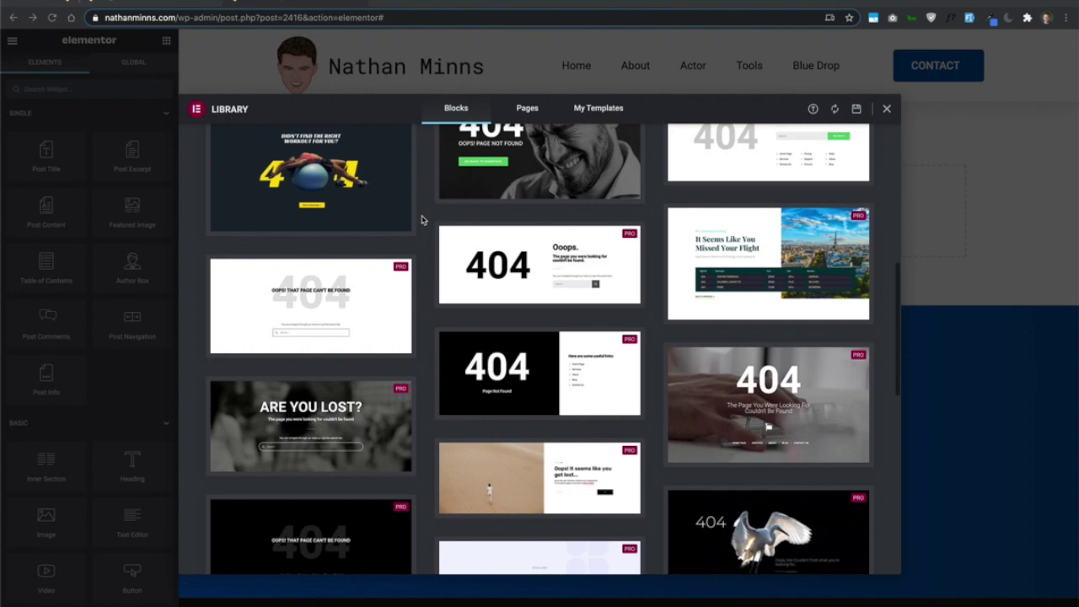
{"action": "scroll", "coordinate": [422, 220], "scroll_direction": "down", "scroll_amount": 2}
{"action": "scroll", "coordinate": [423, 220], "scroll_direction": "up", "scroll_amount": 2}
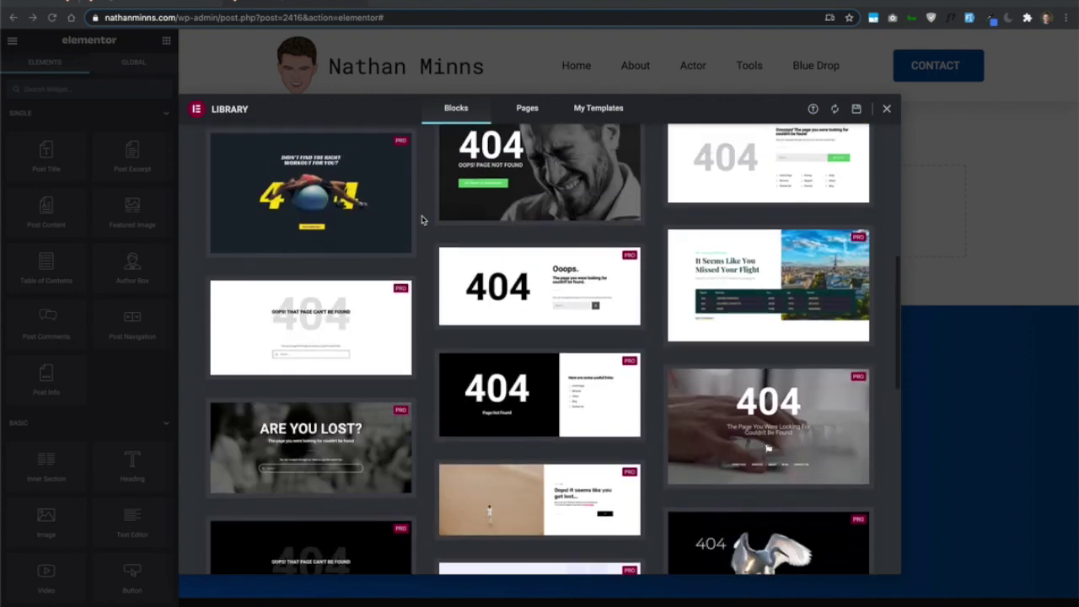
{"action": "scroll", "coordinate": [422, 220], "scroll_direction": "up", "scroll_amount": 3}
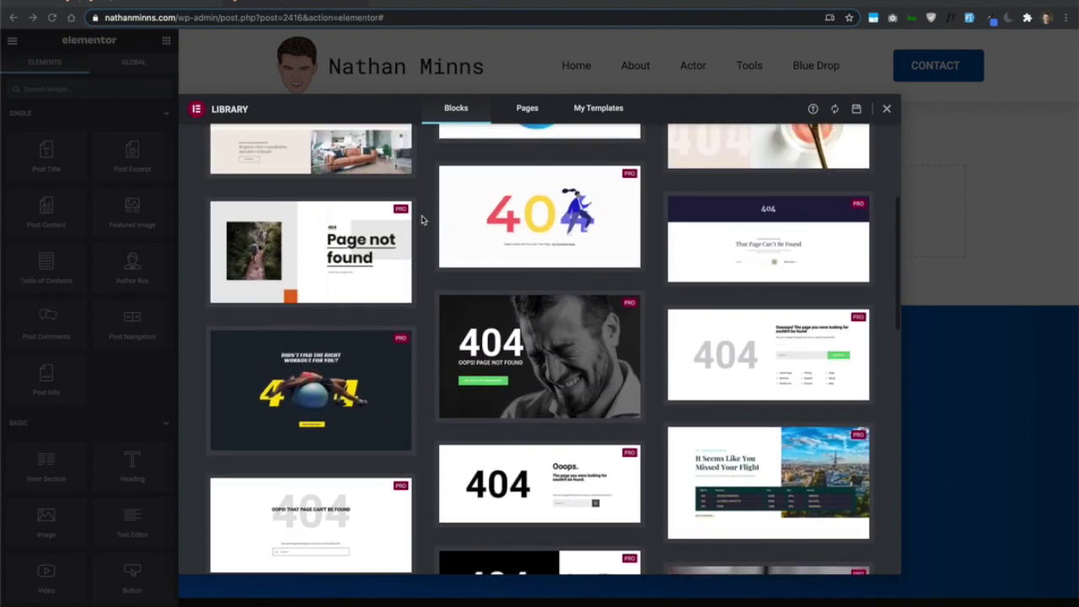
{"action": "scroll", "coordinate": [422, 220], "scroll_direction": "up", "scroll_amount": 3}
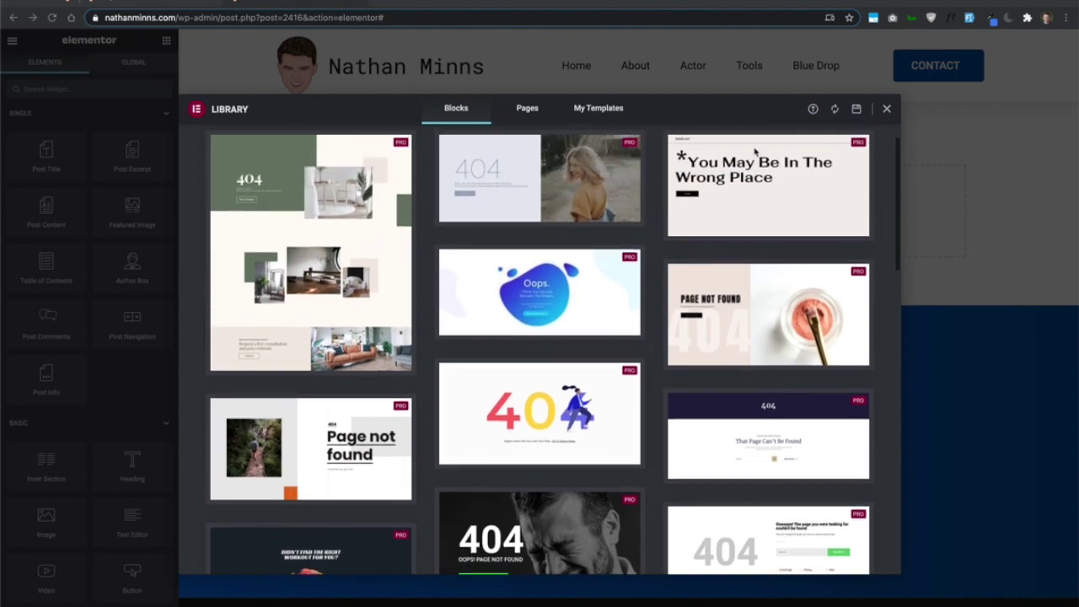
{"action": "left_click", "coordinate": [886, 109]}
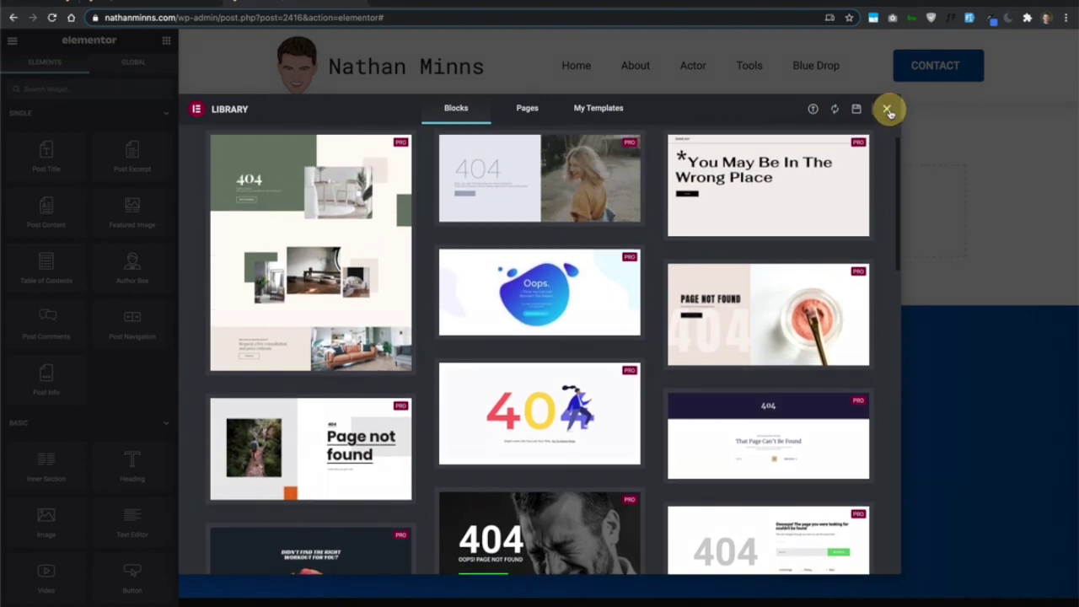
Step: Add a one-column section below the site header and open its settings
{"action": "left_click", "coordinate": [614, 202]}
{"action": "left_click", "coordinate": [459, 233]}
{"action": "left_click", "coordinate": [632, 101]}
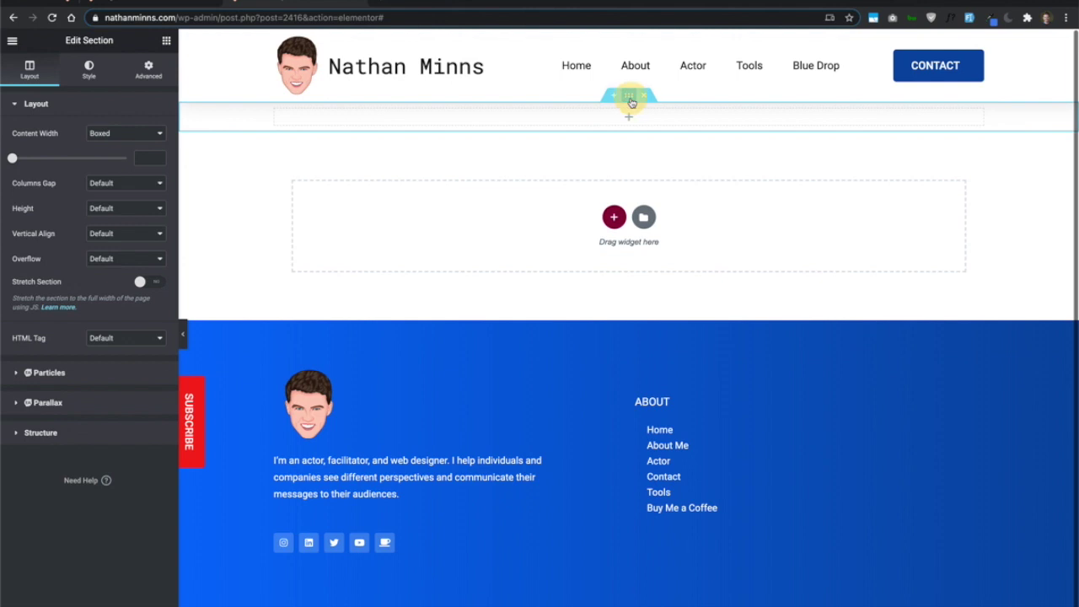
Step: Give the section a linear gradient background from the global Dark Blue to the bright blue Accent color at a 90 degree angle
{"action": "left_click", "coordinate": [92, 72]}
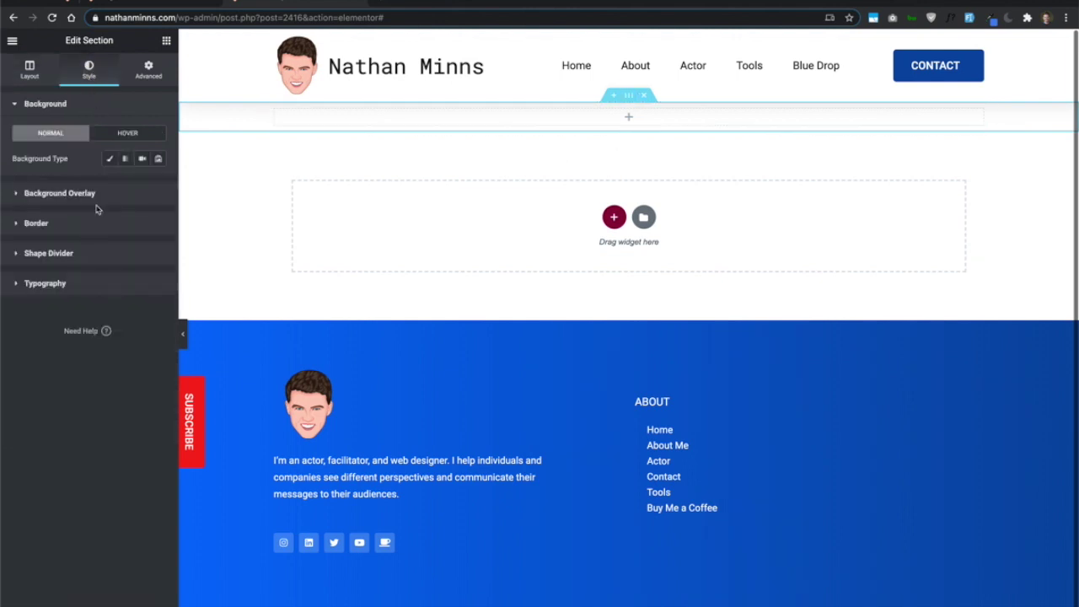
{"action": "left_click", "coordinate": [124, 159]}
{"action": "left_click", "coordinate": [142, 184]}
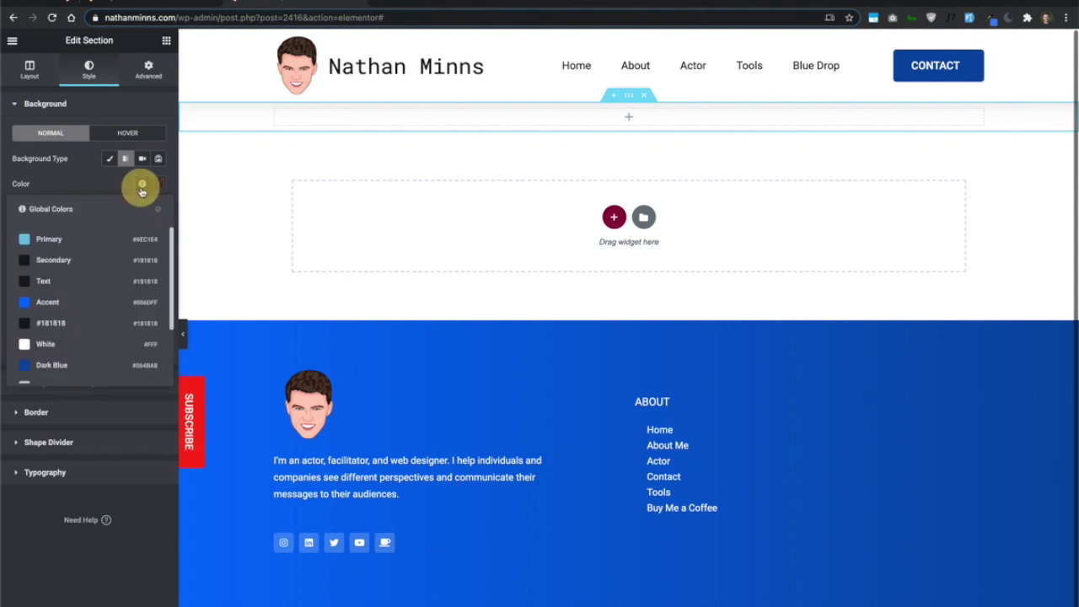
{"action": "left_click", "coordinate": [87, 365]}
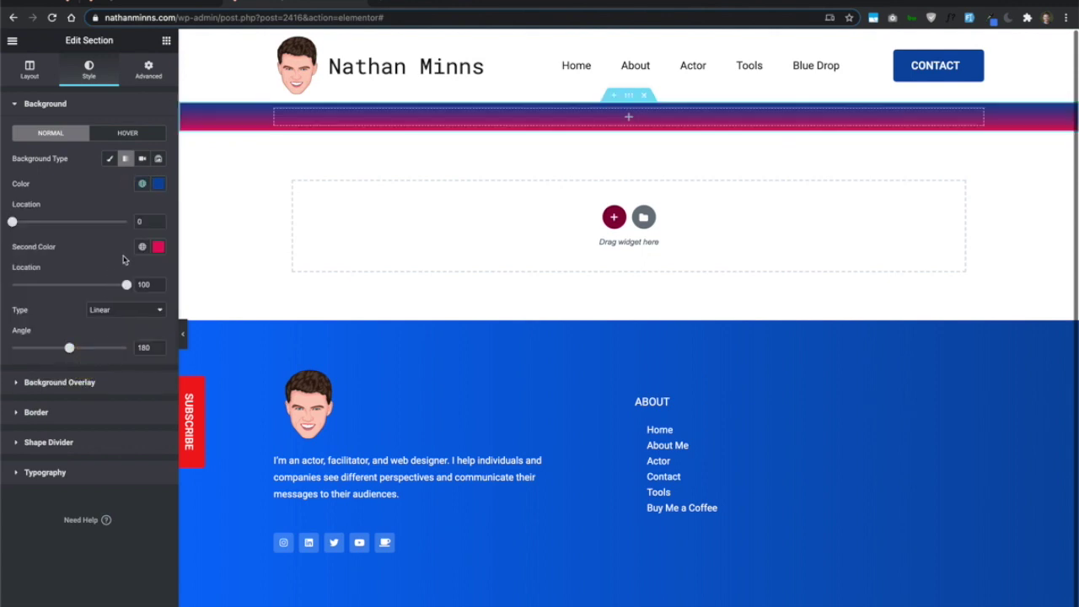
{"action": "left_click", "coordinate": [142, 246]}
{"action": "left_click", "coordinate": [103, 365]}
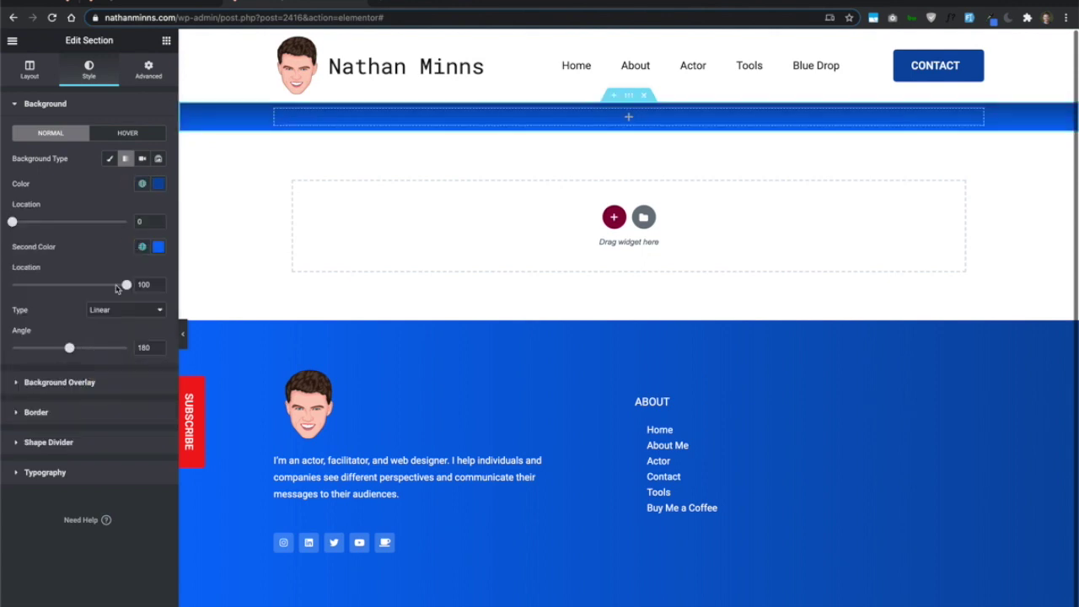
{"action": "double_click", "coordinate": [142, 348]}
{"action": "type", "text": "90"}
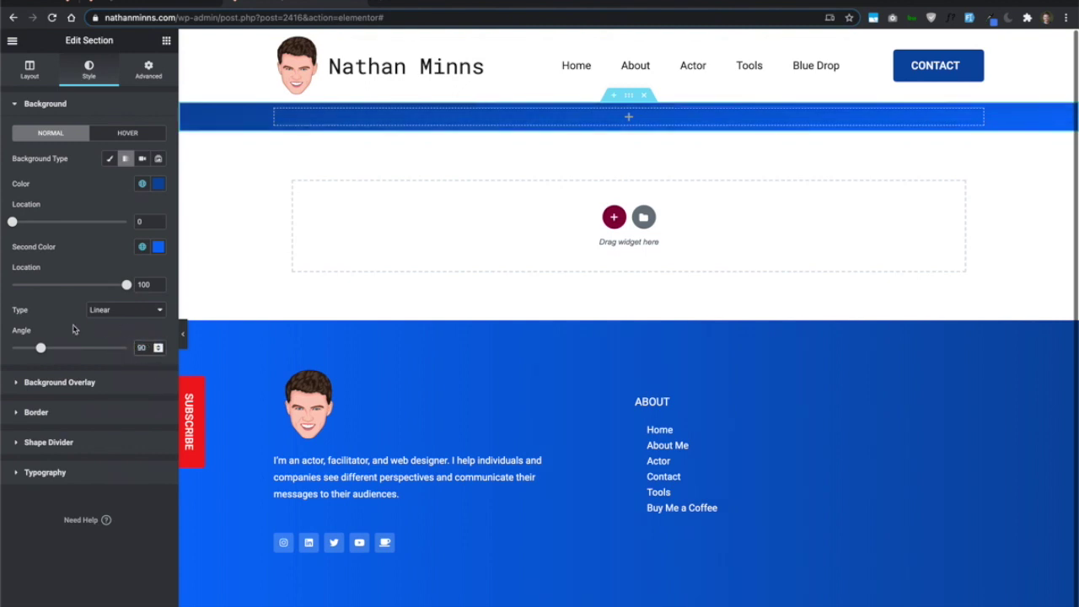
Step: Unlink the blue section's padding values and set its top and bottom padding to 60 px
{"action": "left_click", "coordinate": [147, 76]}
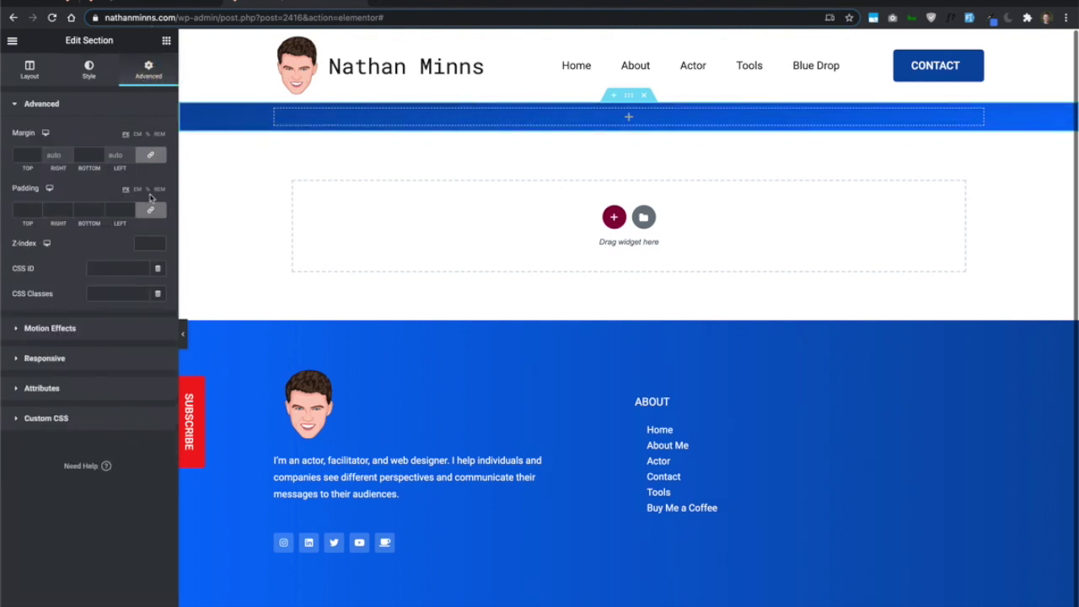
{"action": "left_click", "coordinate": [150, 210]}
{"action": "double_click", "coordinate": [19, 210]}
{"action": "type", "text": "60"}
{"action": "double_click", "coordinate": [84, 210]}
{"action": "type", "text": "60"}
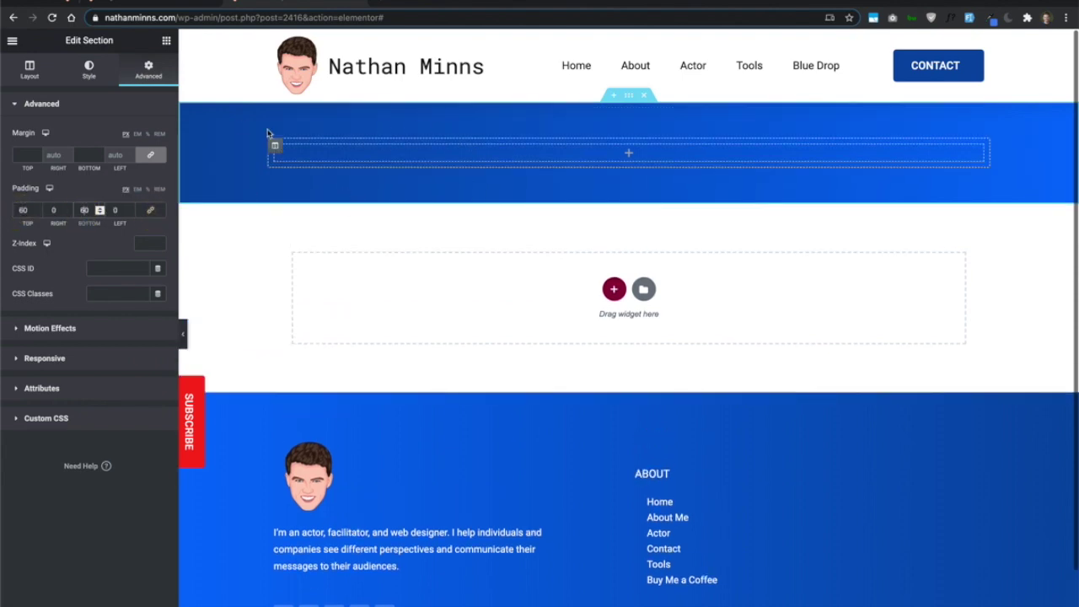
Step: Add a heading reading "This is awkward..." to the blue section and make its text white
{"action": "left_click", "coordinate": [166, 40]}
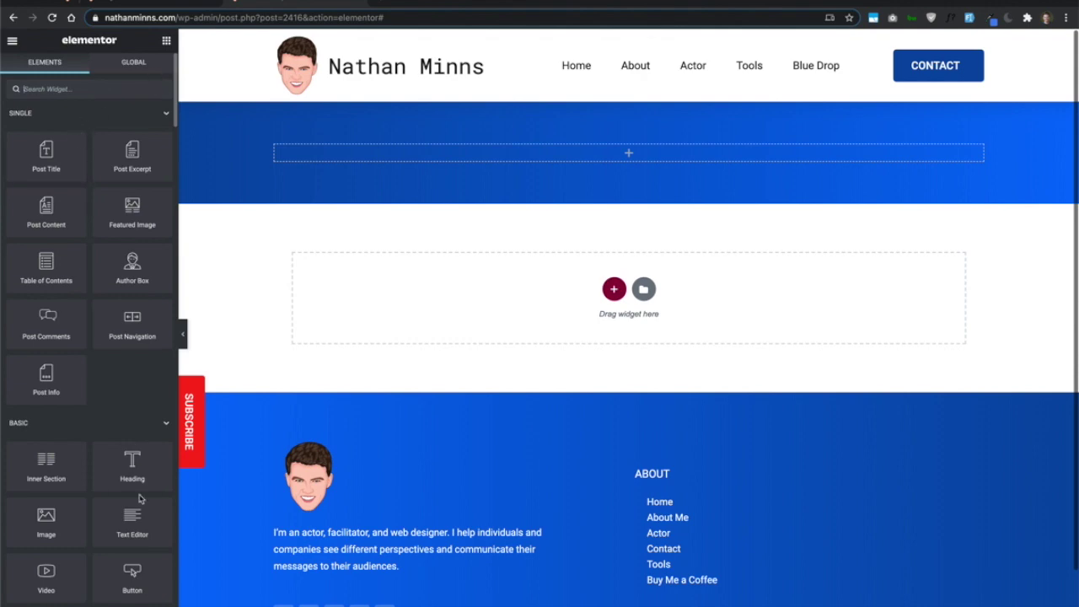
{"action": "left_click_drag", "start_coordinate": [133, 466], "coordinate": [447, 164]}
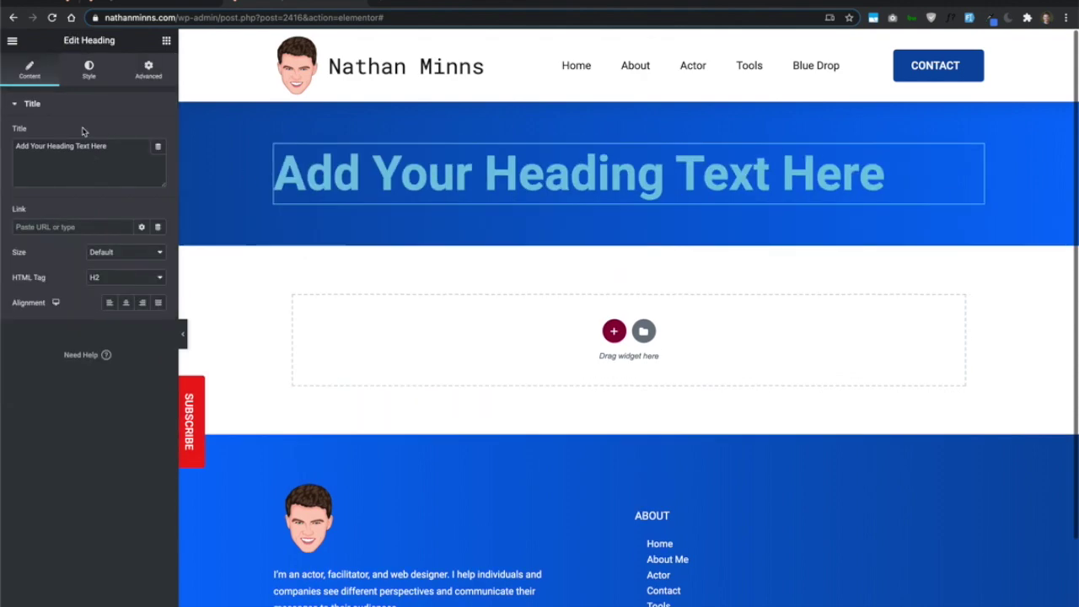
{"action": "triple_click", "coordinate": [85, 146]}
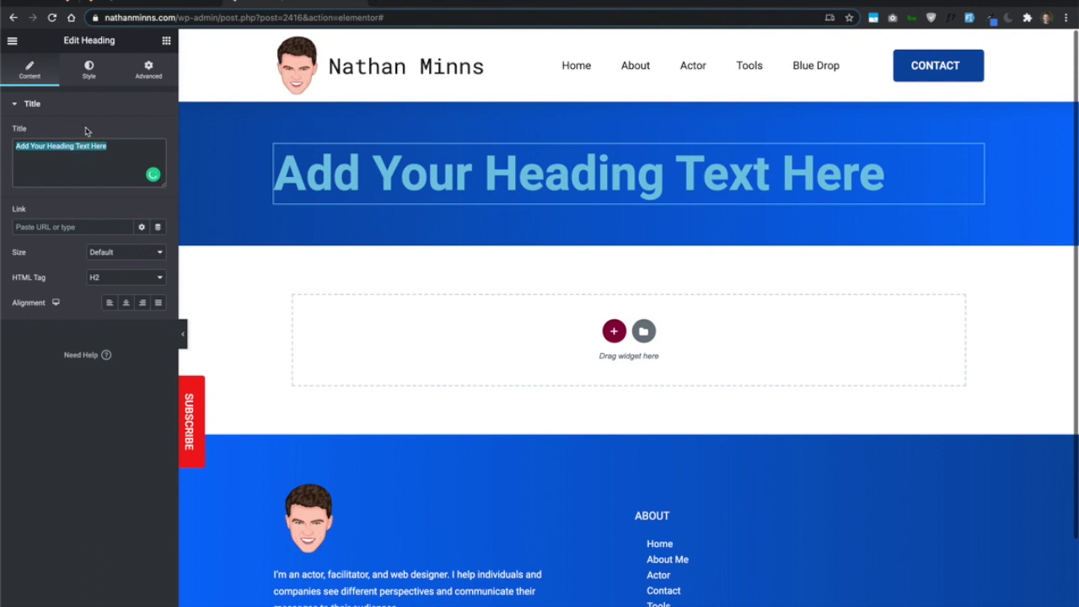
{"action": "type", "text": "This is aw"}
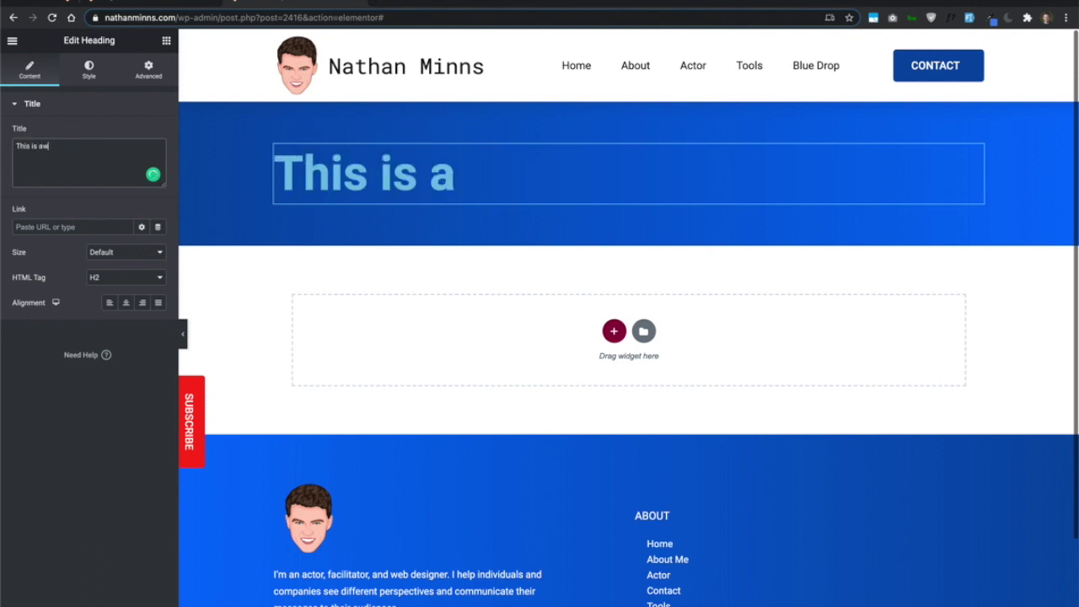
{"action": "type", "text": "kward..."}
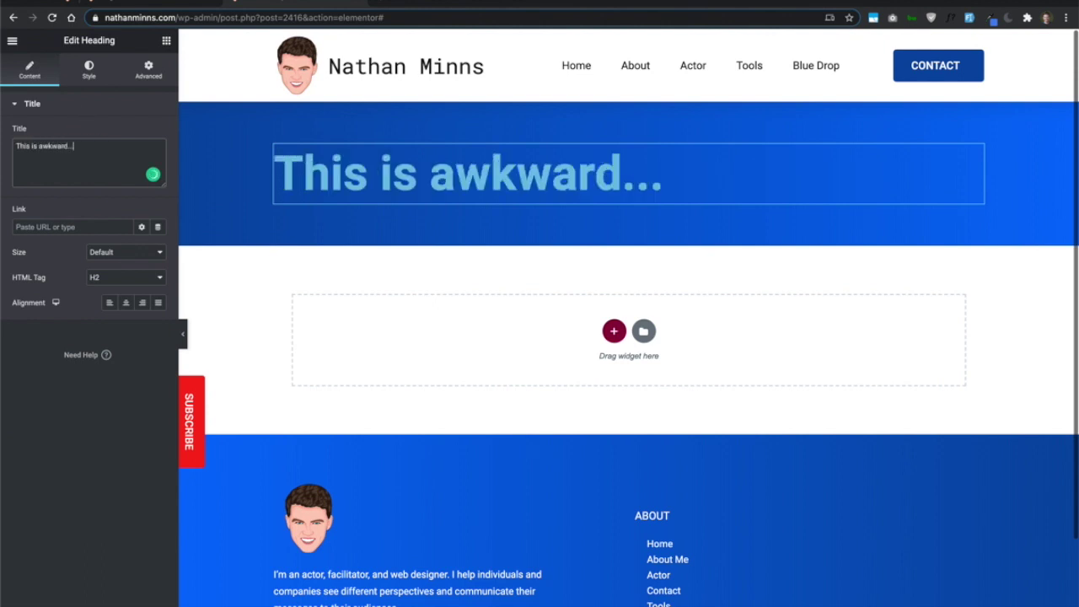
{"action": "left_click", "coordinate": [89, 69]}
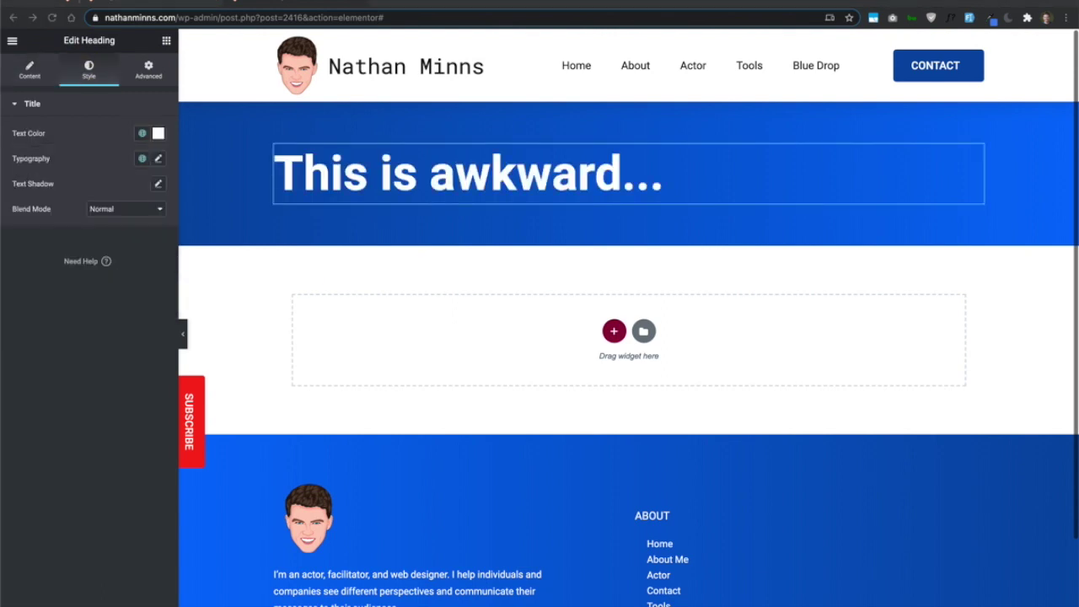
Step: Add a second one-column section below the heading section and return to the widget list
{"action": "left_click", "coordinate": [614, 331]}
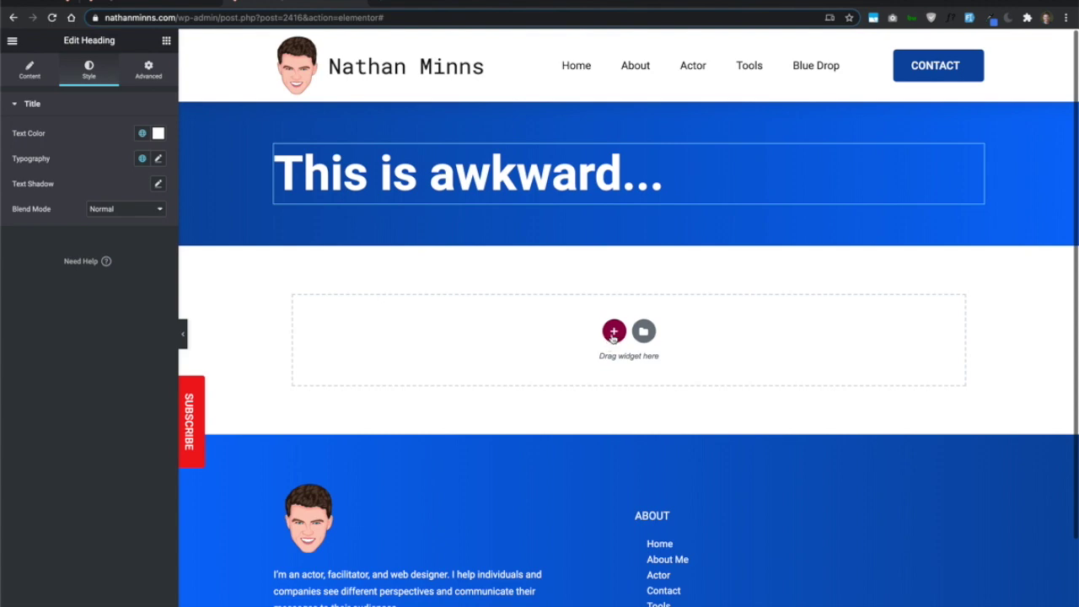
{"action": "left_click", "coordinate": [468, 357]}
{"action": "left_click", "coordinate": [167, 42]}
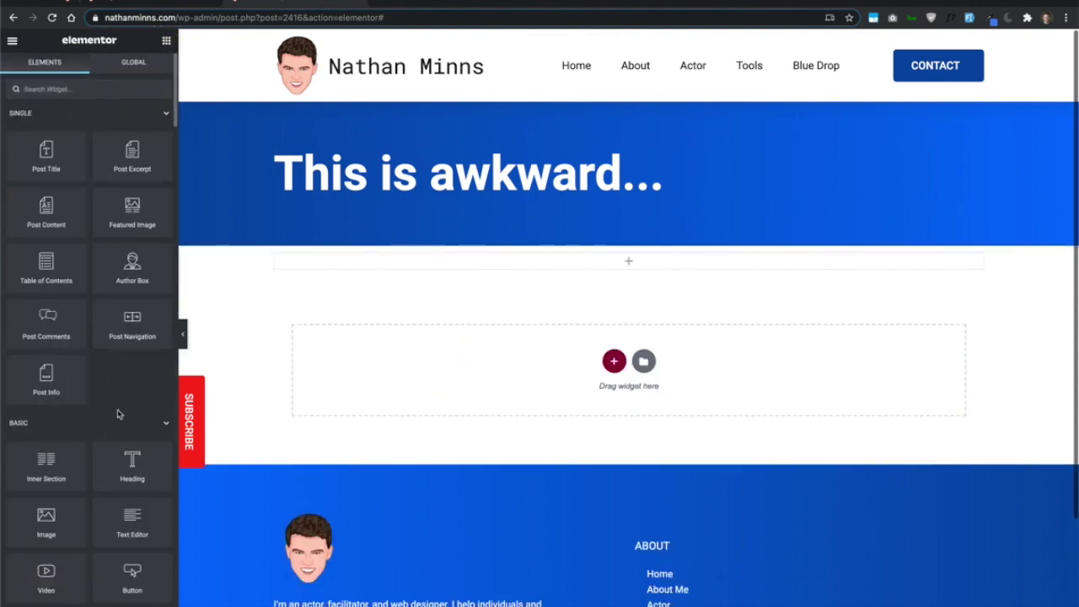
Step: Add a text widget to the new section with the message "What you're looking for doesn't exist anymore..." suggesting the search form or home page
{"action": "left_click_drag", "start_coordinate": [131, 527], "coordinate": [506, 266]}
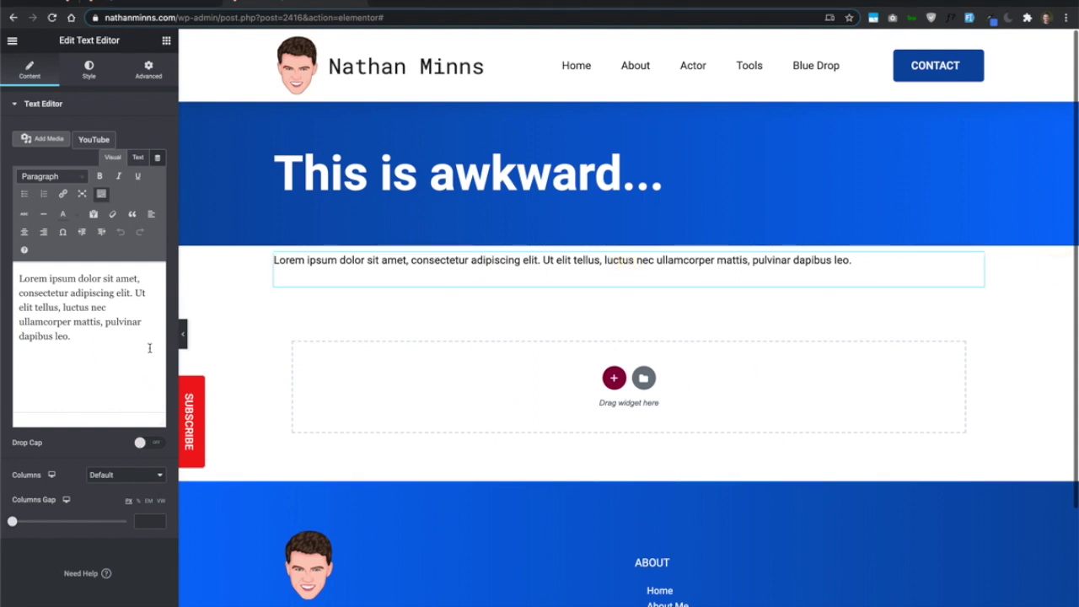
{"action": "key", "text": "super+a"}
{"action": "type", "text": "What you're looking for doesn't exist anymore, or may have never existed. Don't worry, I've been notified about this problem. You can try using the search form below, or you can always start from the home page."}
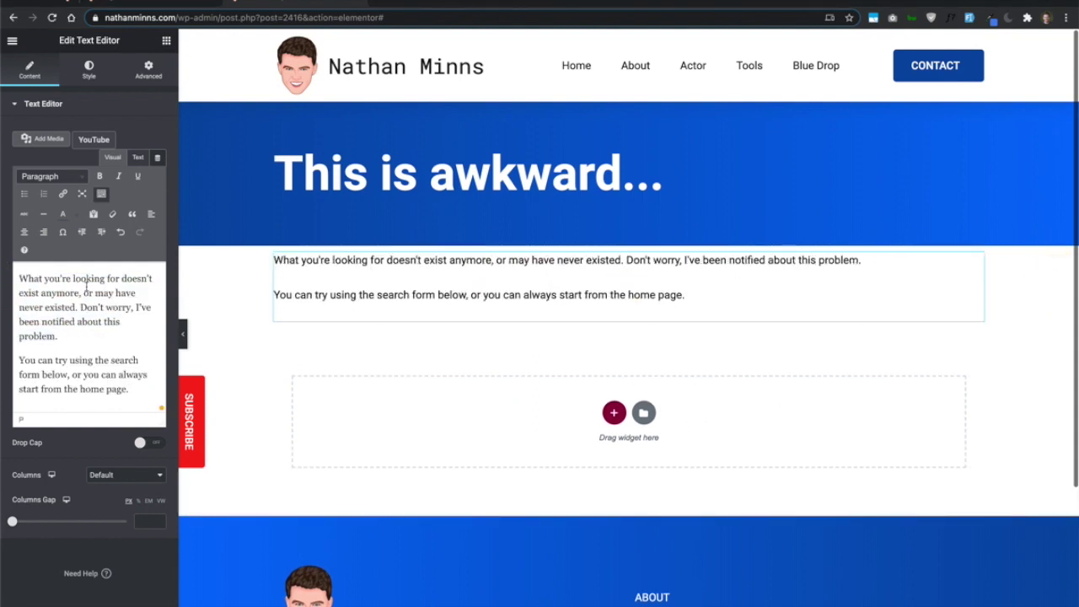
Step: Unlink the message section's padding values and set its top and bottom padding to 100 px
{"action": "right_click", "coordinate": [233, 293]}
{"action": "left_click", "coordinate": [262, 301]}
{"action": "left_click", "coordinate": [148, 70]}
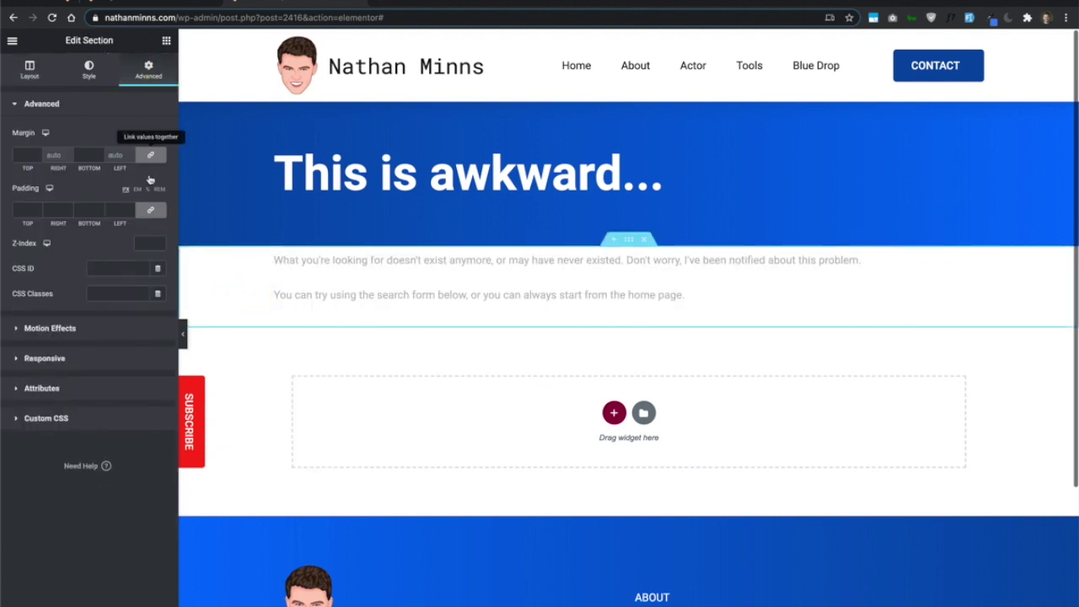
{"action": "left_click", "coordinate": [152, 211]}
{"action": "double_click", "coordinate": [21, 210]}
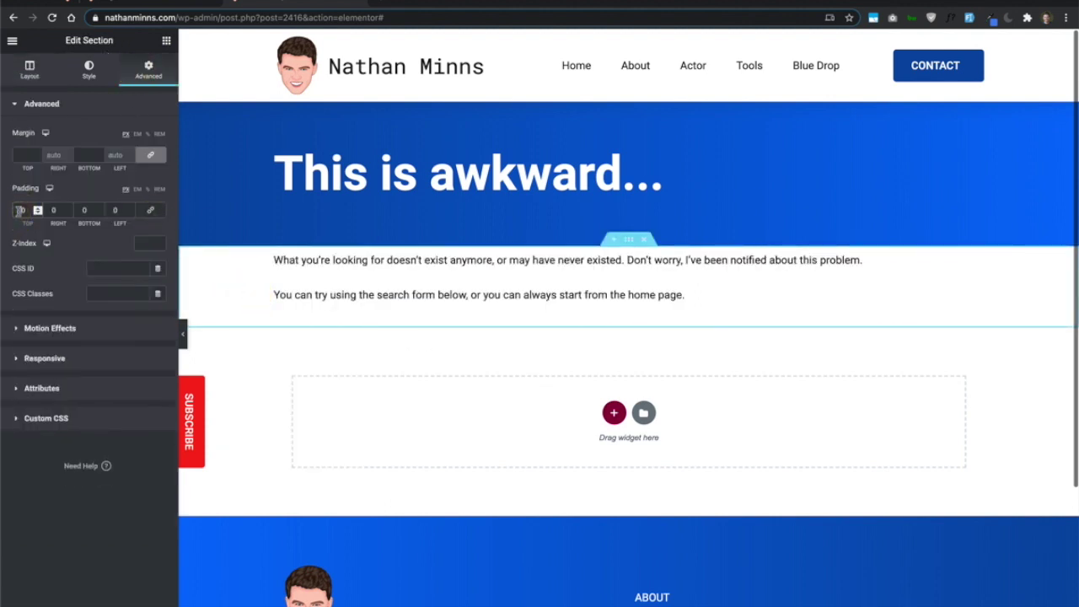
{"action": "type", "text": "100"}
{"action": "double_click", "coordinate": [84, 210]}
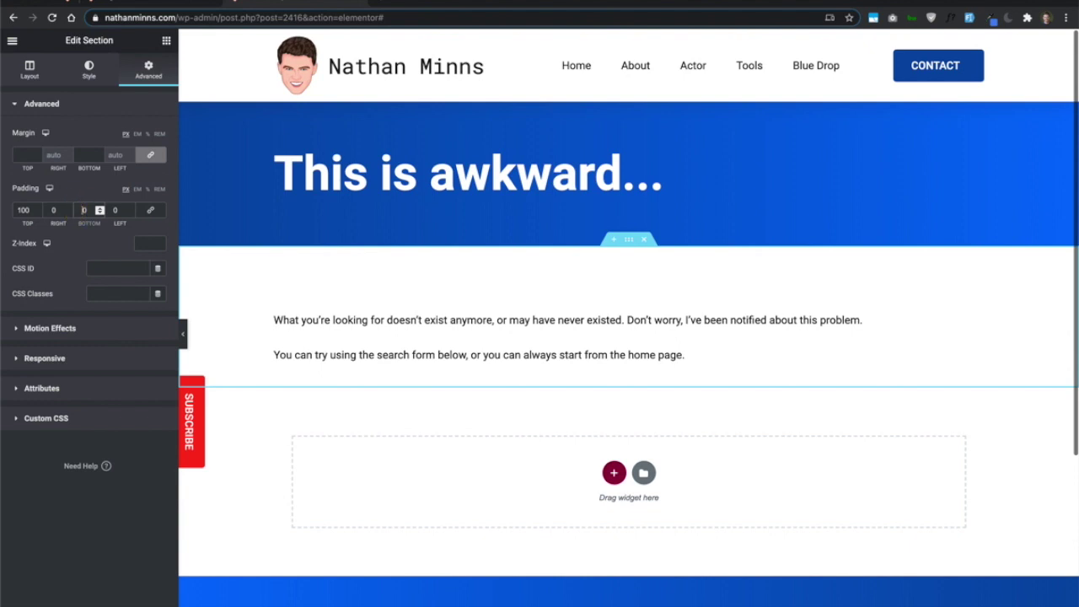
{"action": "type", "text": "100"}
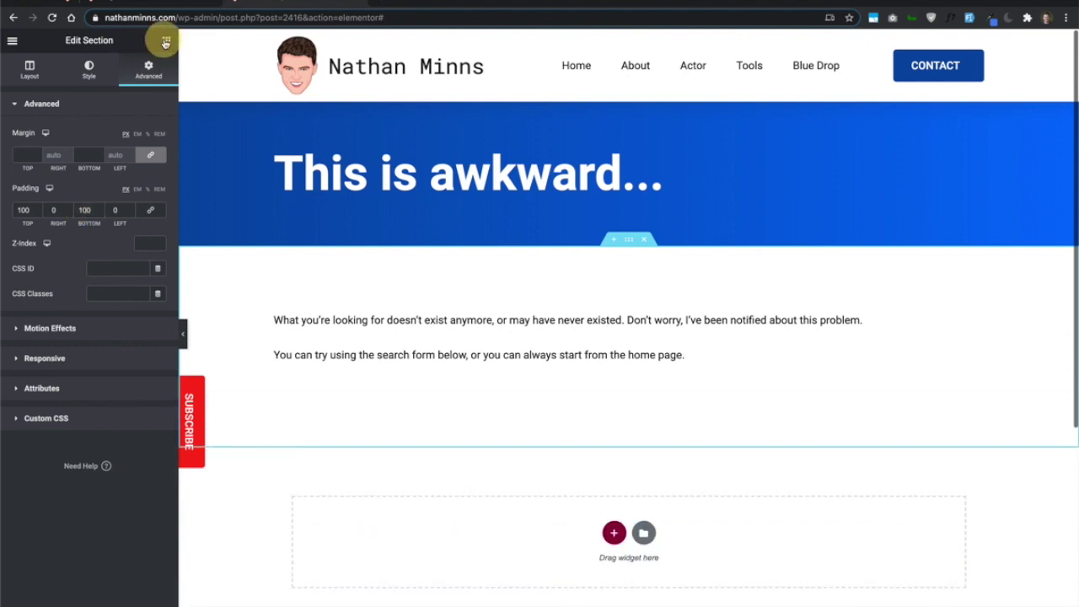
Step: Find the Search Form widget and add it below the message text
{"action": "left_click", "coordinate": [166, 40]}
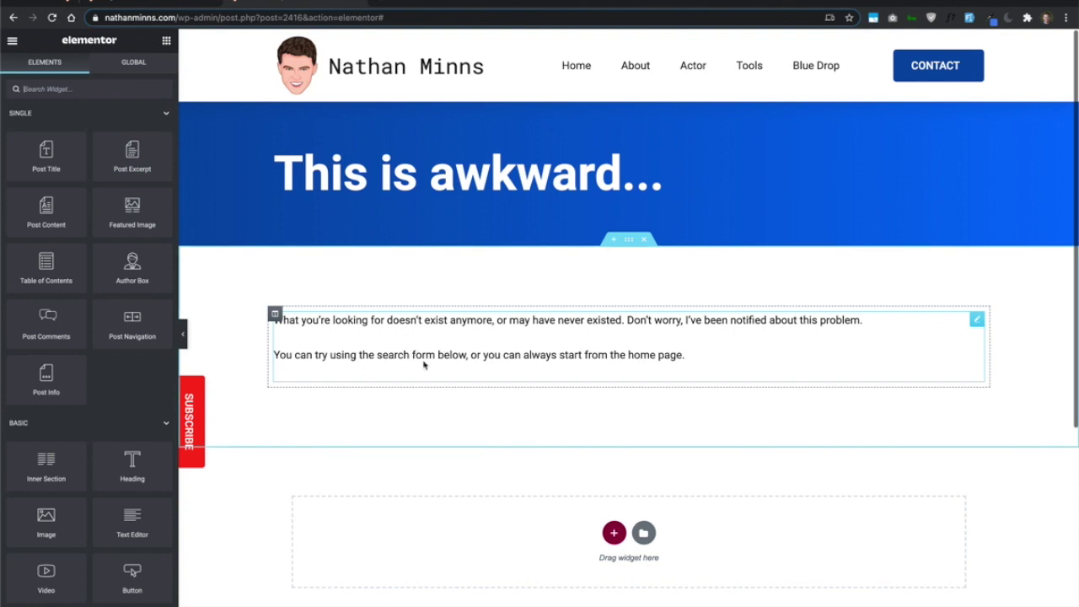
{"action": "type", "text": "search"}
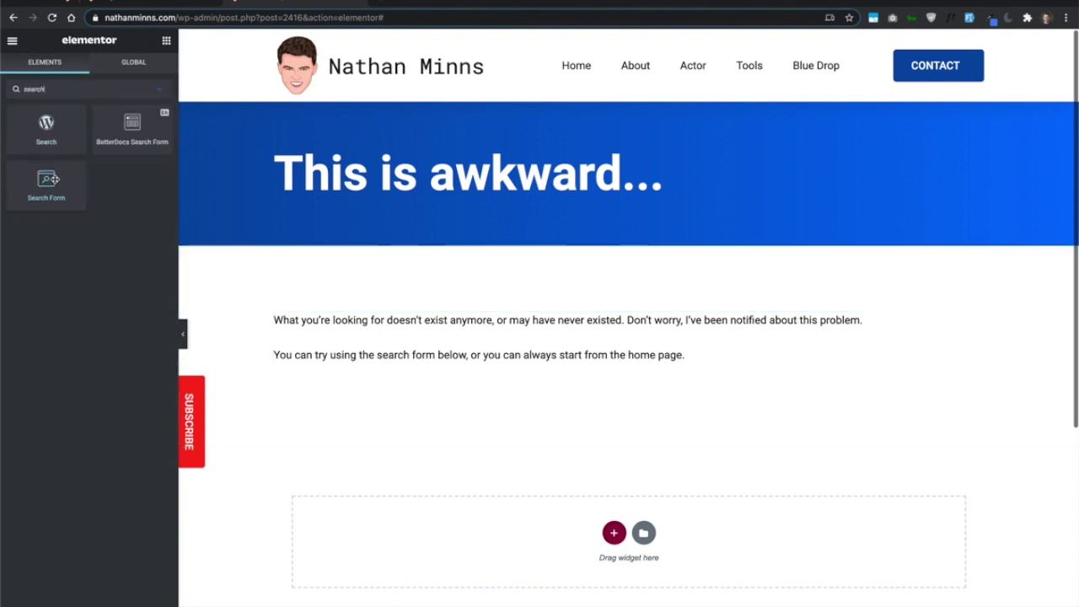
{"action": "left_click_drag", "start_coordinate": [49, 181], "coordinate": [515, 358]}
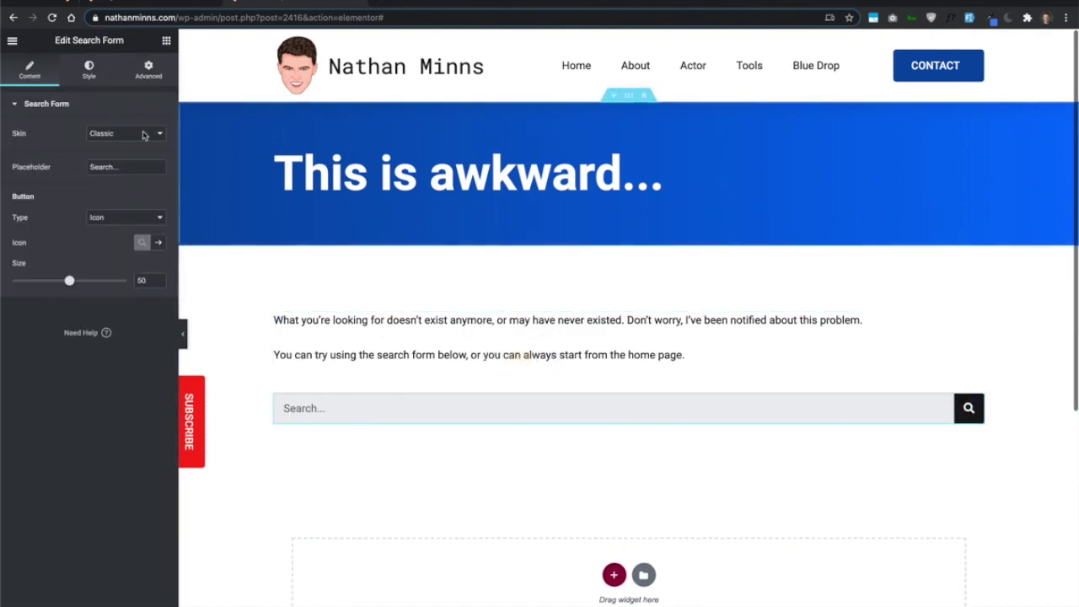
Step: Give the search input's focus state the global Text color and a default box shadow
{"action": "left_click", "coordinate": [102, 78]}
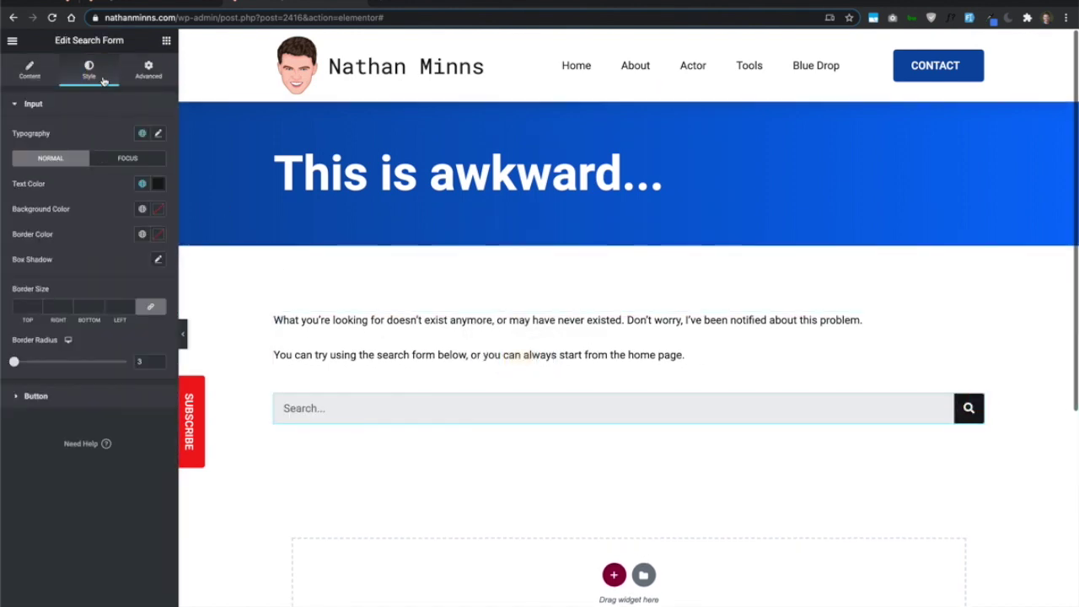
{"action": "left_click", "coordinate": [144, 162]}
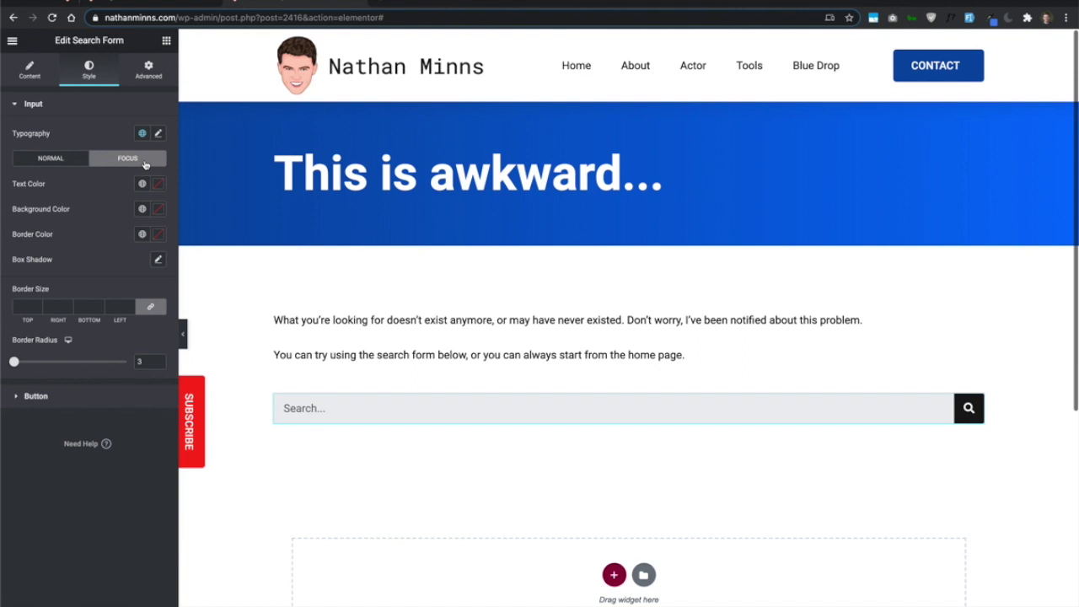
{"action": "left_click", "coordinate": [141, 183]}
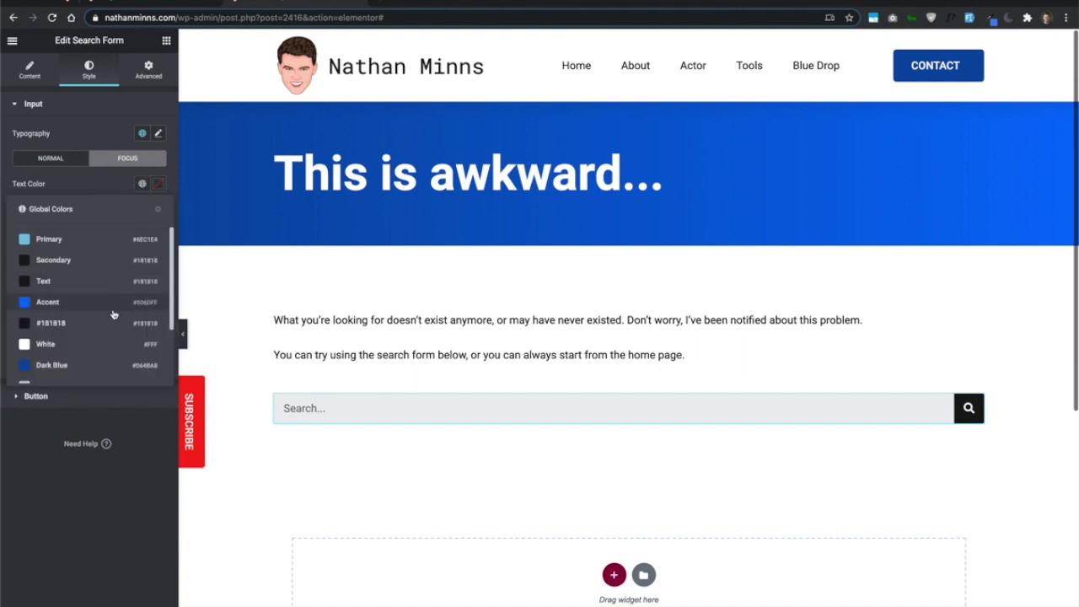
{"action": "left_click", "coordinate": [116, 281]}
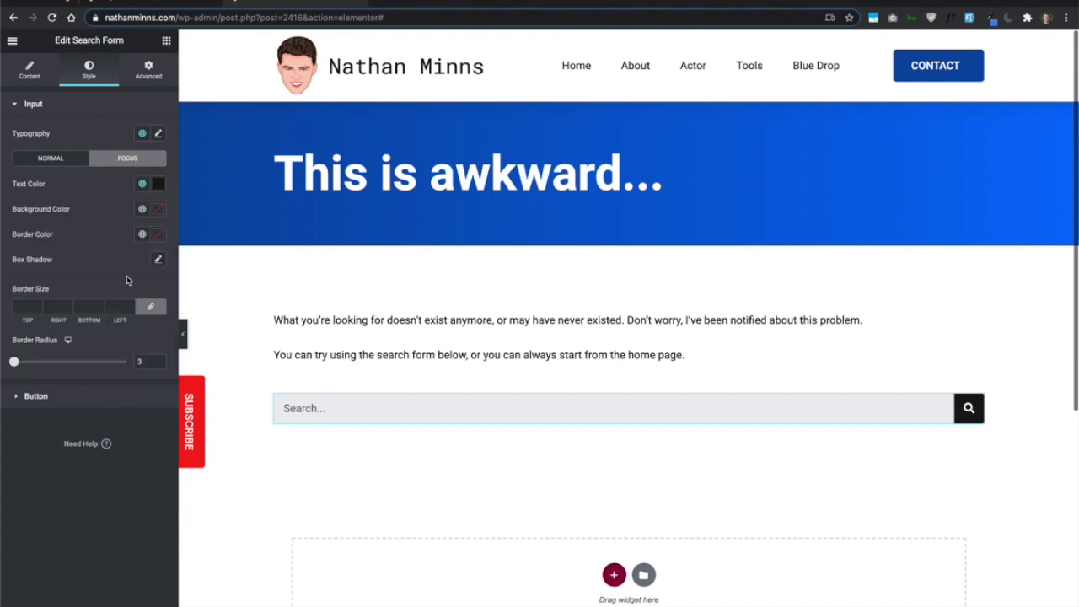
{"action": "left_click", "coordinate": [159, 260]}
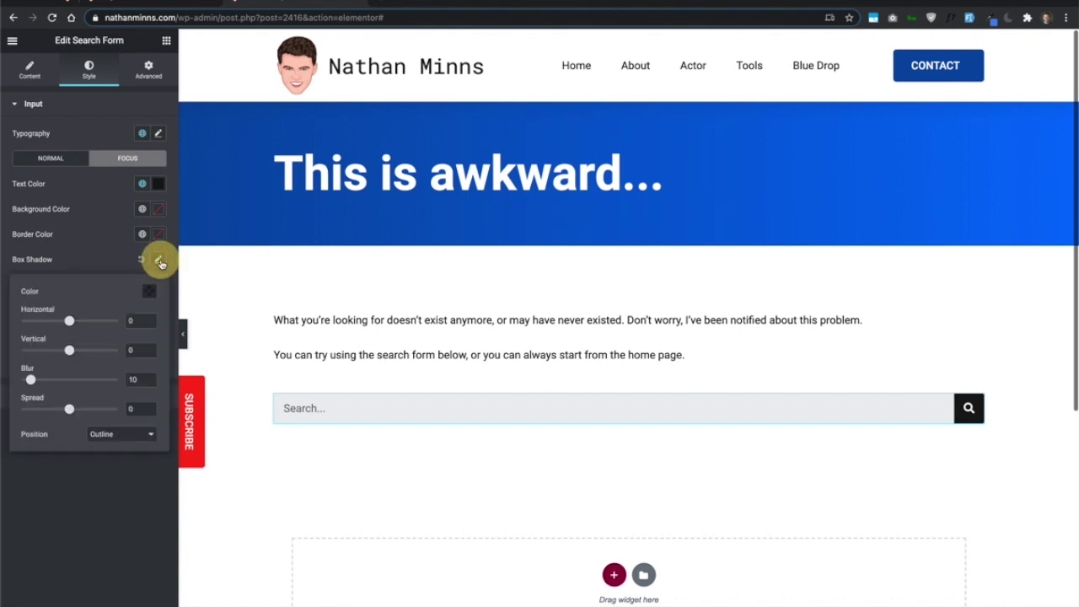
{"action": "left_click", "coordinate": [84, 259]}
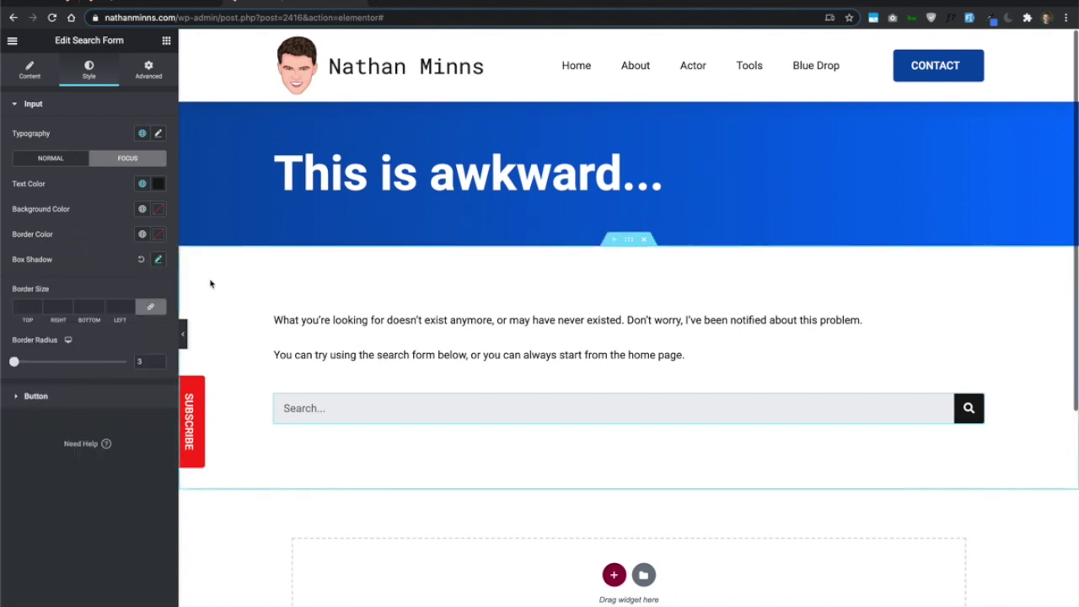
Step: Preview the search field's focus effect on the full-width page and return to the widget's settings
{"action": "left_click", "coordinate": [182, 334]}
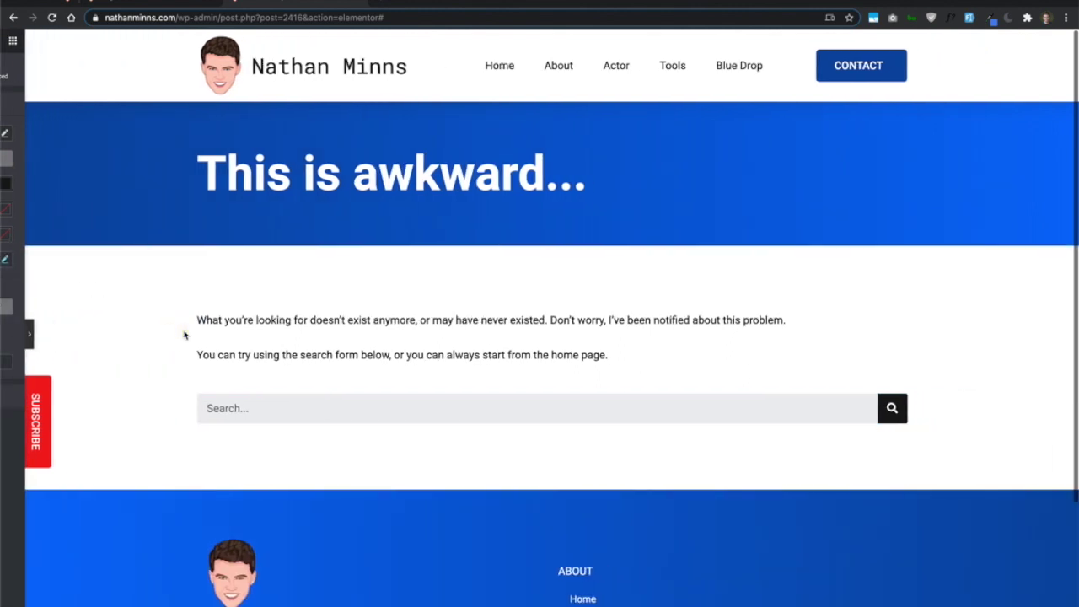
{"action": "left_click", "coordinate": [223, 408]}
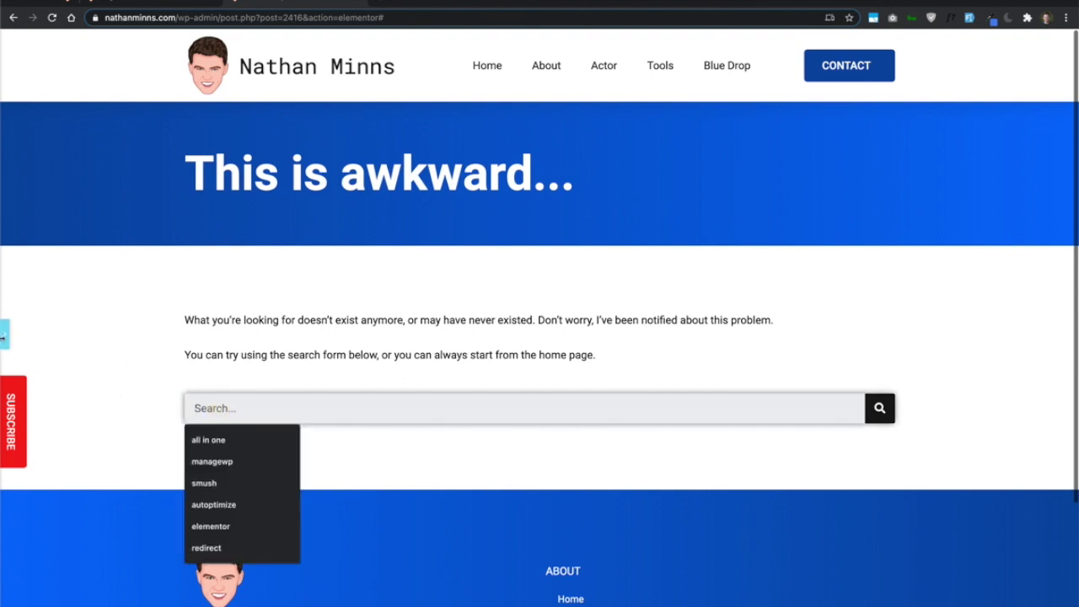
{"action": "left_click", "coordinate": [4, 335]}
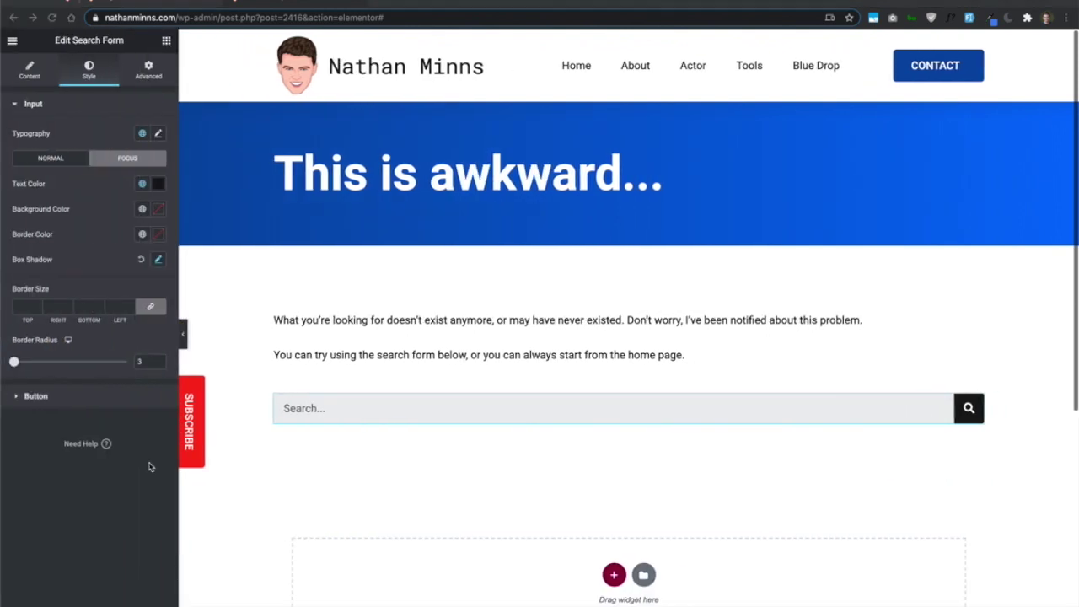
Step: Style the search button's normal state with the global Accent background and White text color
{"action": "left_click", "coordinate": [44, 401]}
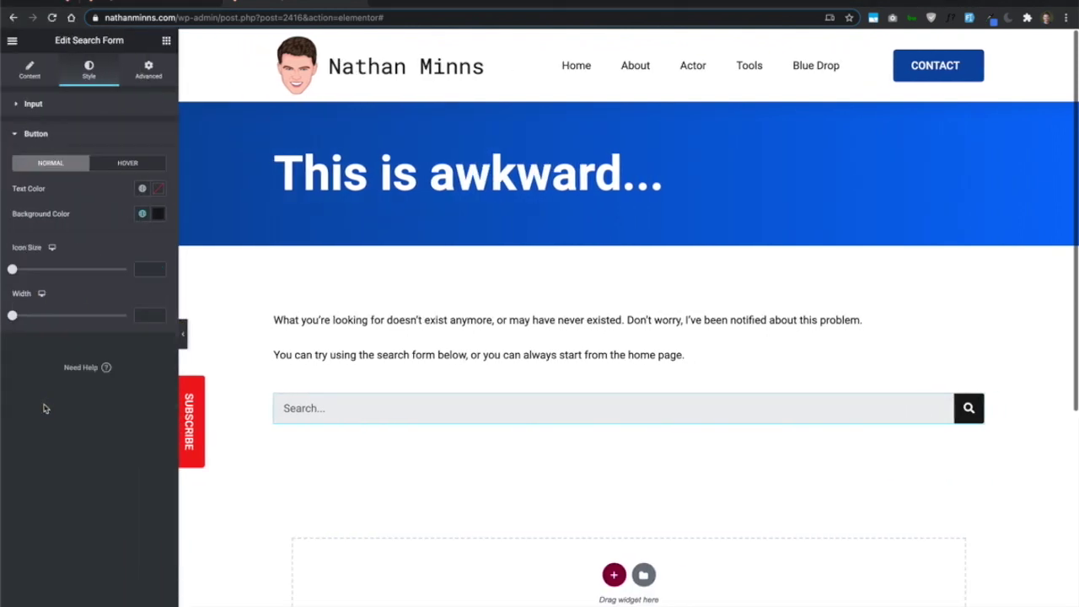
{"action": "left_click", "coordinate": [142, 213]}
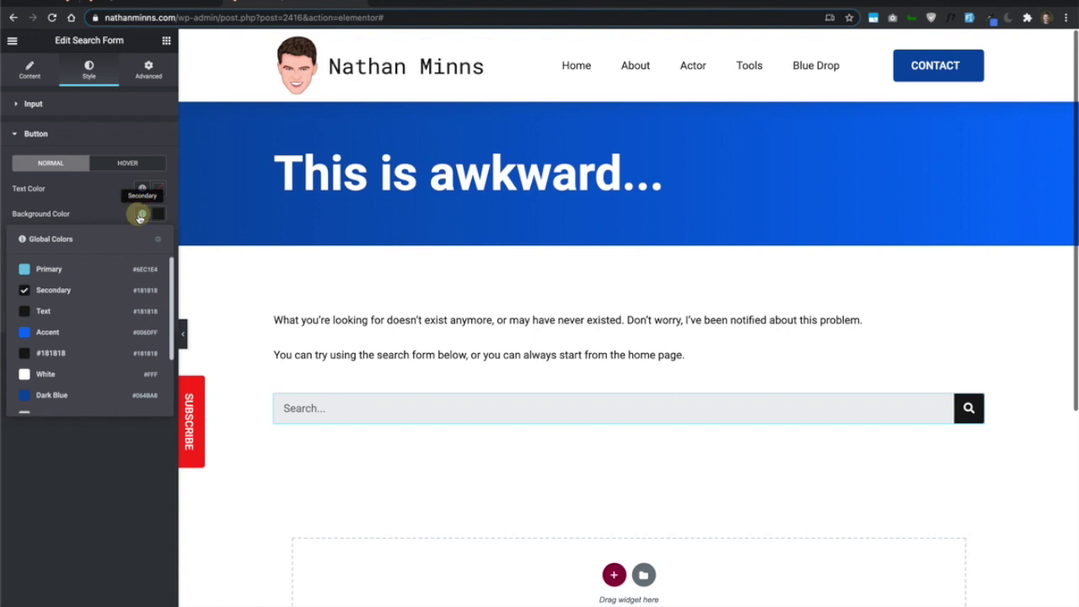
{"action": "left_click", "coordinate": [91, 337]}
{"action": "left_click", "coordinate": [142, 188]}
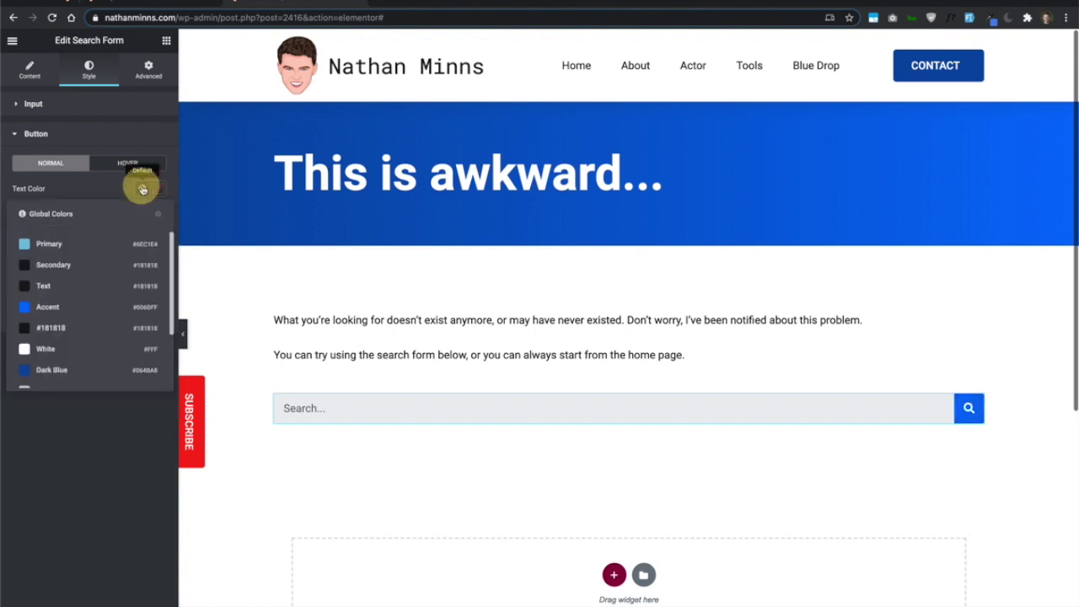
{"action": "left_click", "coordinate": [71, 348]}
Step: Style the search button's hover state with the global Dark Blue background and White text color
{"action": "left_click", "coordinate": [127, 163]}
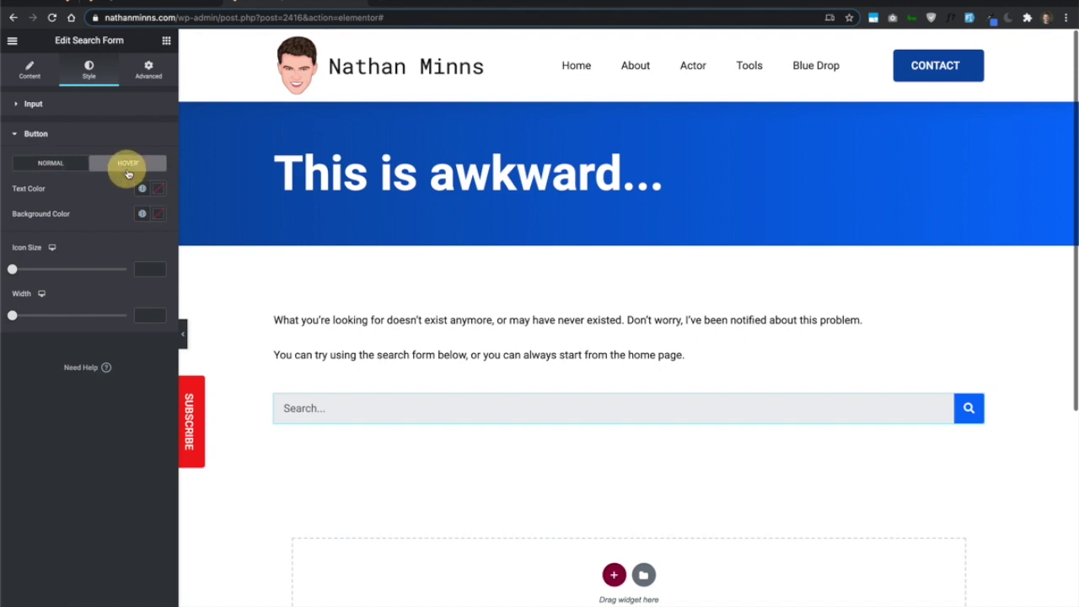
{"action": "left_click", "coordinate": [142, 214]}
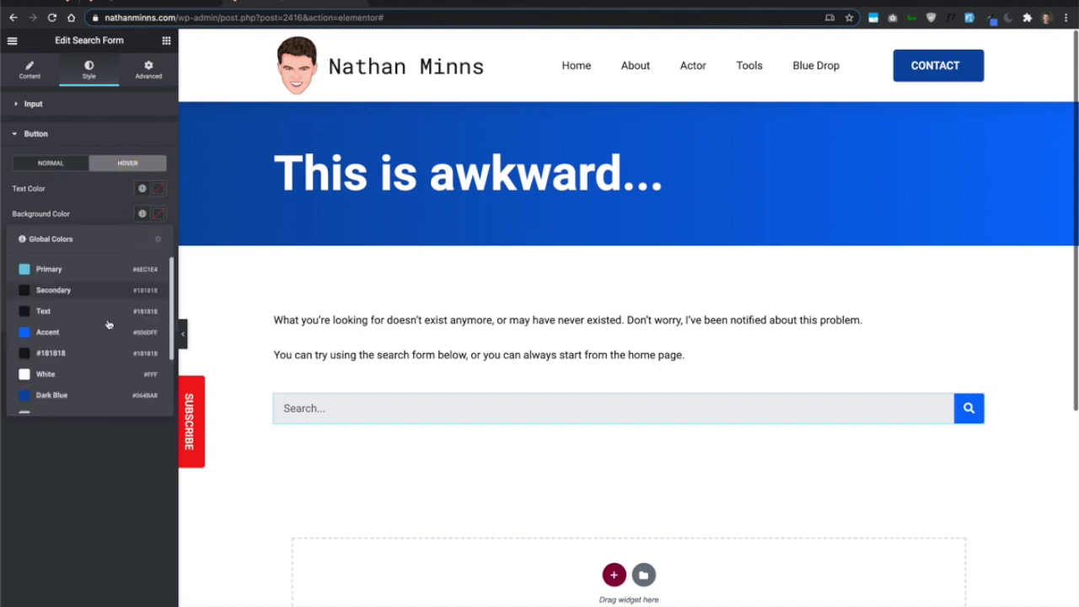
{"action": "left_click", "coordinate": [84, 395]}
{"action": "left_click", "coordinate": [142, 188]}
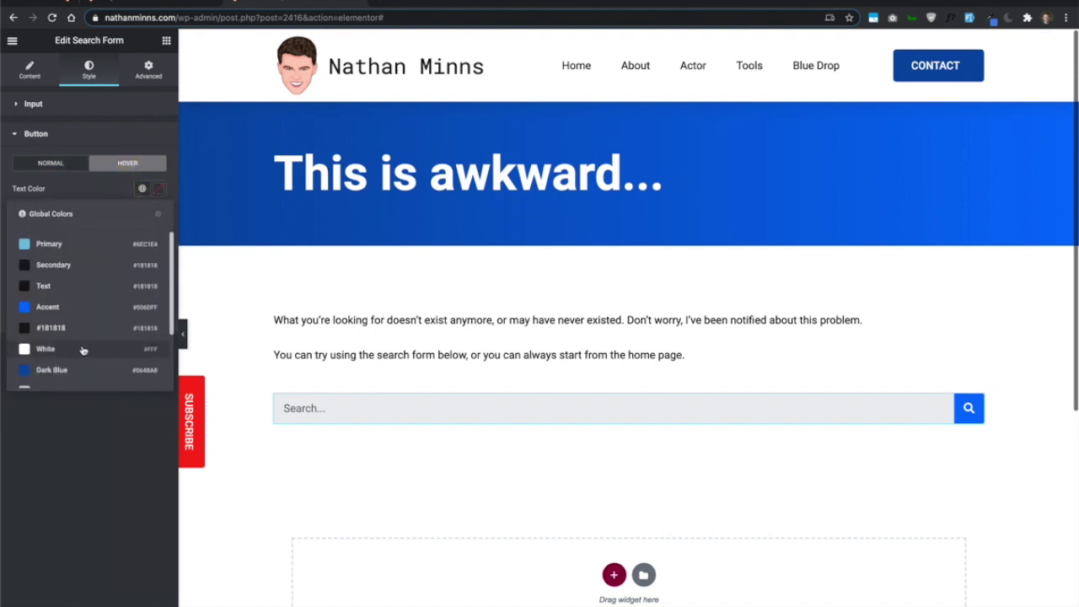
{"action": "left_click", "coordinate": [79, 348]}
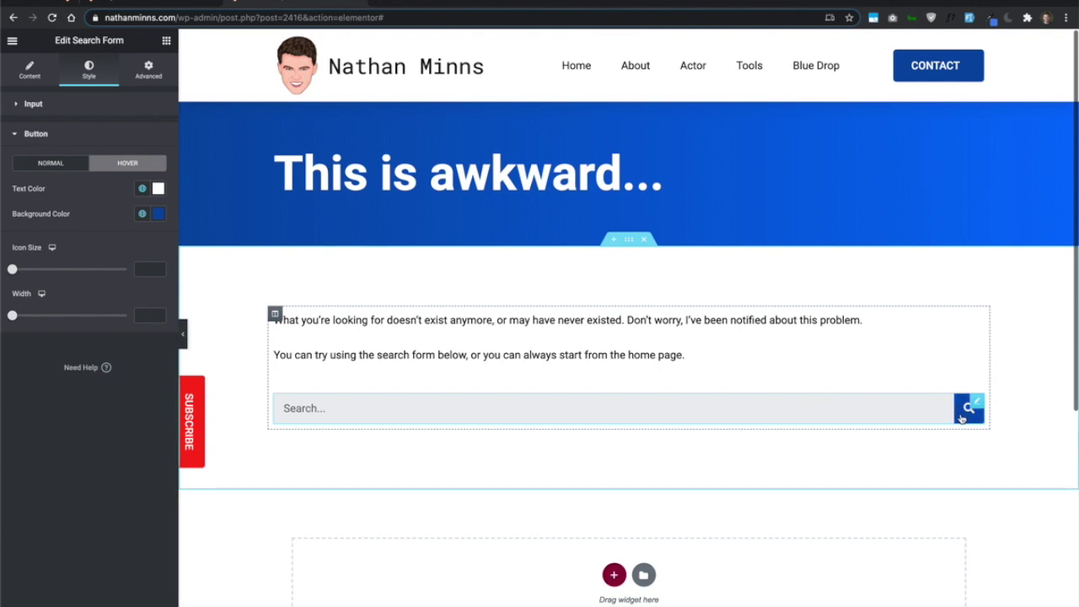
Step: Set the message section's top and bottom padding to 80 px for the tablet view
{"action": "left_click", "coordinate": [149, 70]}
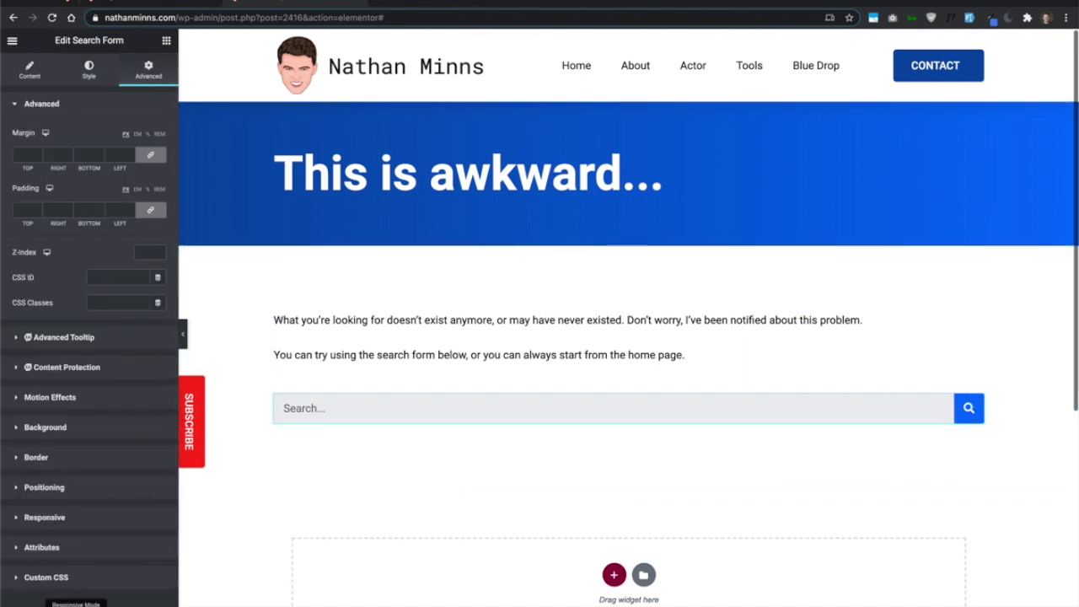
{"action": "left_click", "coordinate": [131, 517]}
{"action": "left_click", "coordinate": [86, 572]}
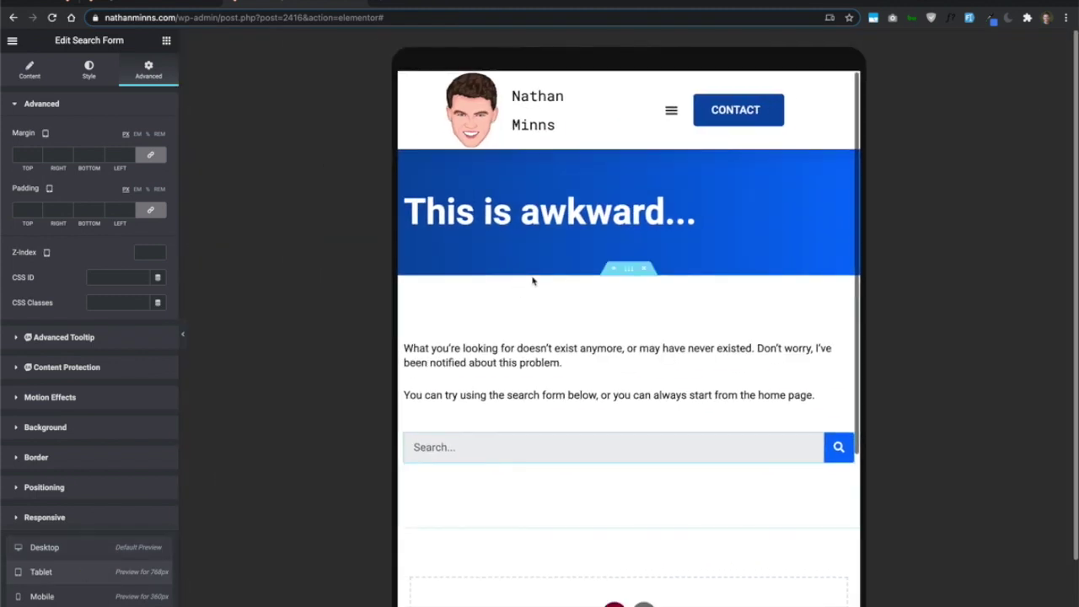
{"action": "left_click", "coordinate": [626, 277]}
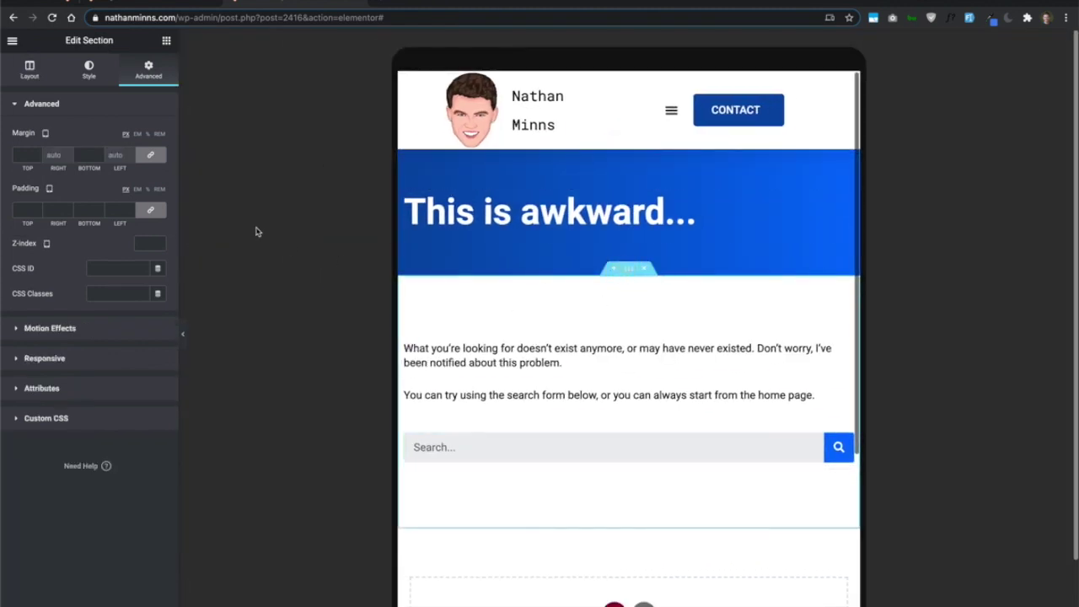
{"action": "left_click", "coordinate": [150, 210]}
{"action": "left_click", "coordinate": [19, 208]}
{"action": "type", "text": "80"}
{"action": "key", "text": "Tab"}
{"action": "key", "text": "Tab"}
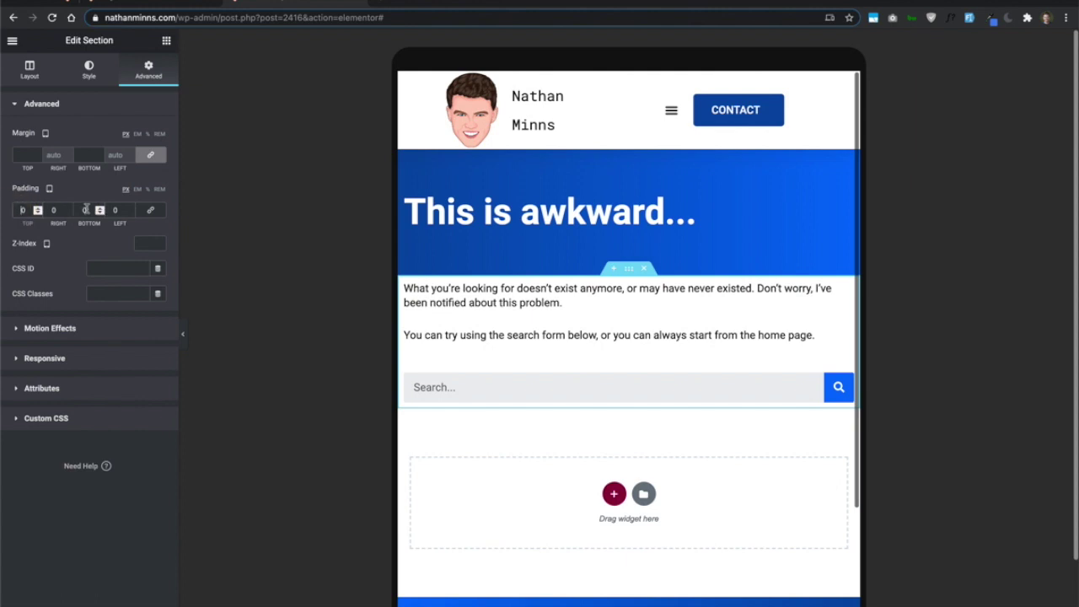
{"action": "type", "text": "80"}
Step: Set the message section's top and bottom padding to 60 px for the mobile view
{"action": "left_click", "coordinate": [76, 598]}
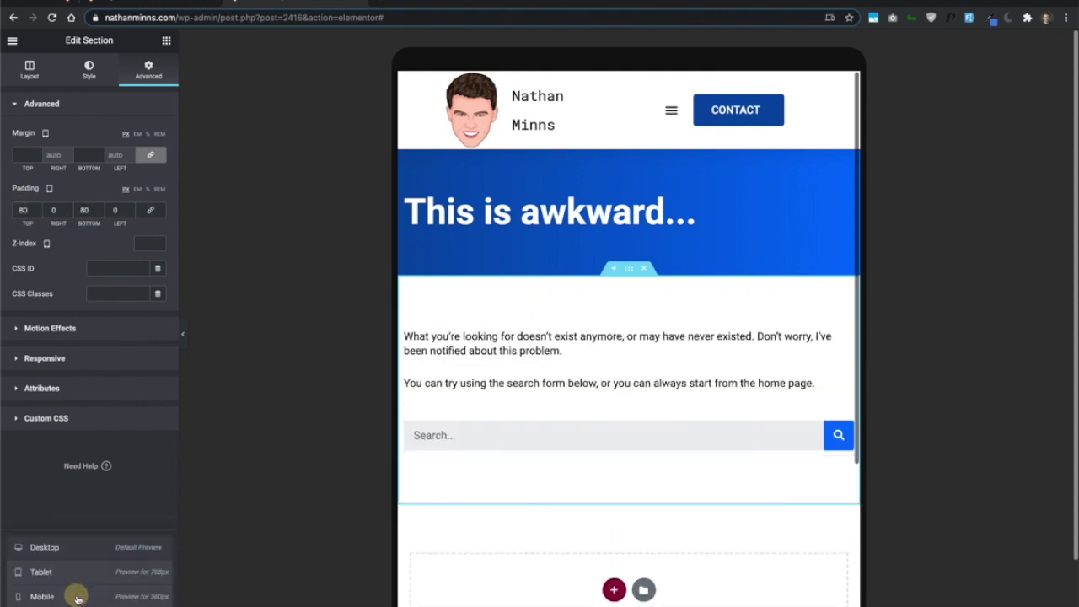
{"action": "left_click", "coordinate": [19, 210]}
{"action": "left_click", "coordinate": [150, 210]}
{"action": "left_click", "coordinate": [21, 210]}
{"action": "type", "text": "60"}
{"action": "key", "text": "Tab"}
{"action": "key", "text": "Tab"}
{"action": "type", "text": "60"}
{"action": "scroll", "coordinate": [607, 337], "scroll_direction": "down", "scroll_amount": 5}
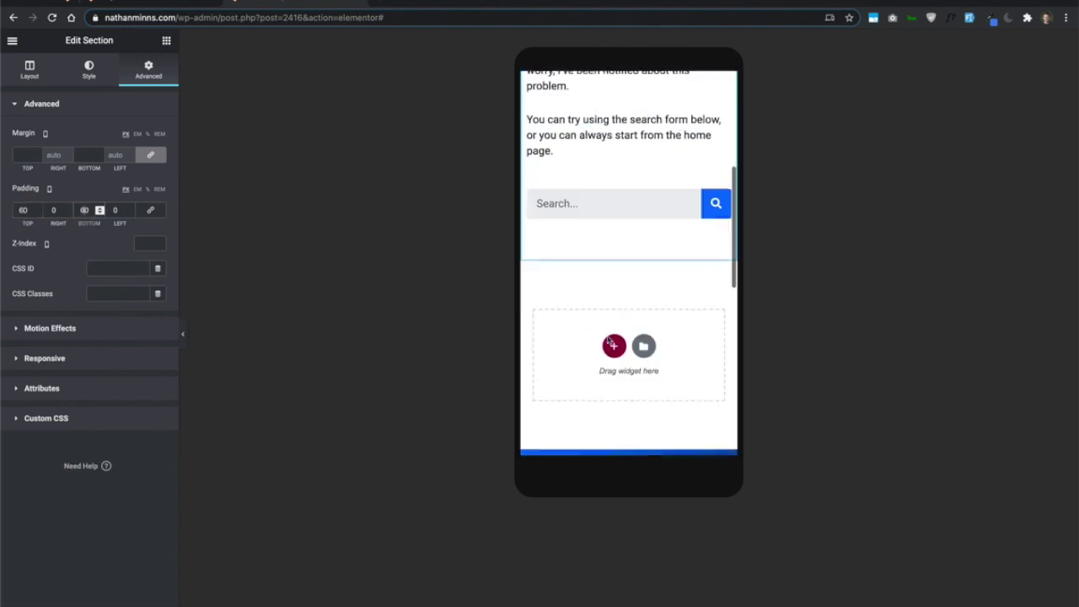
{"action": "left_click_drag", "start_coordinate": [184, 330], "coordinate": [124, 539]}
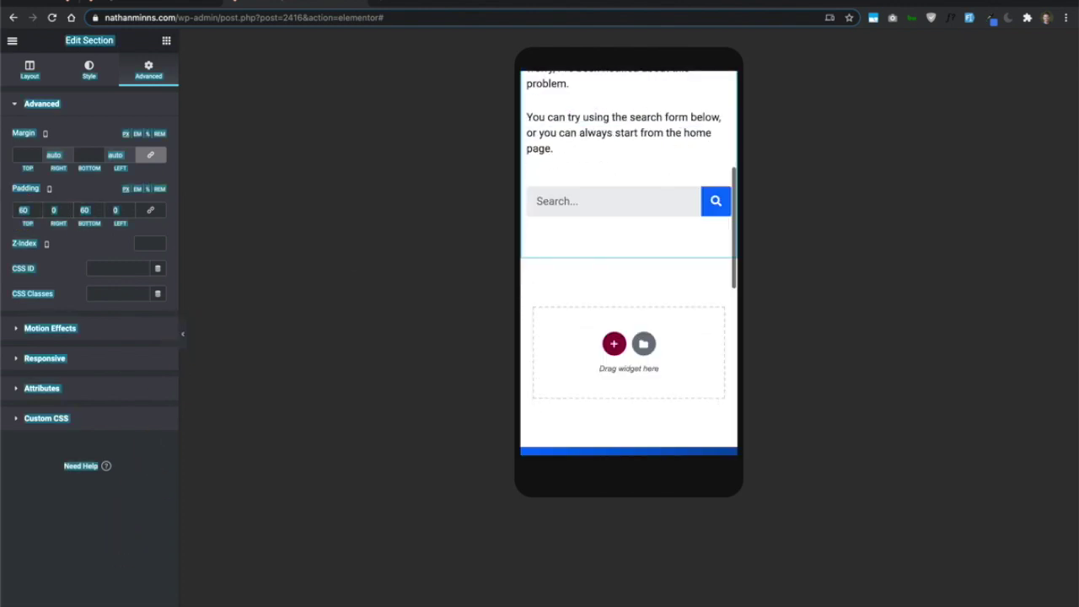
Step: Open the template's publish settings and set the include display condition to 404 Page
{"action": "key", "text": "ctrl+s"}
{"action": "left_click", "coordinate": [568, 378]}
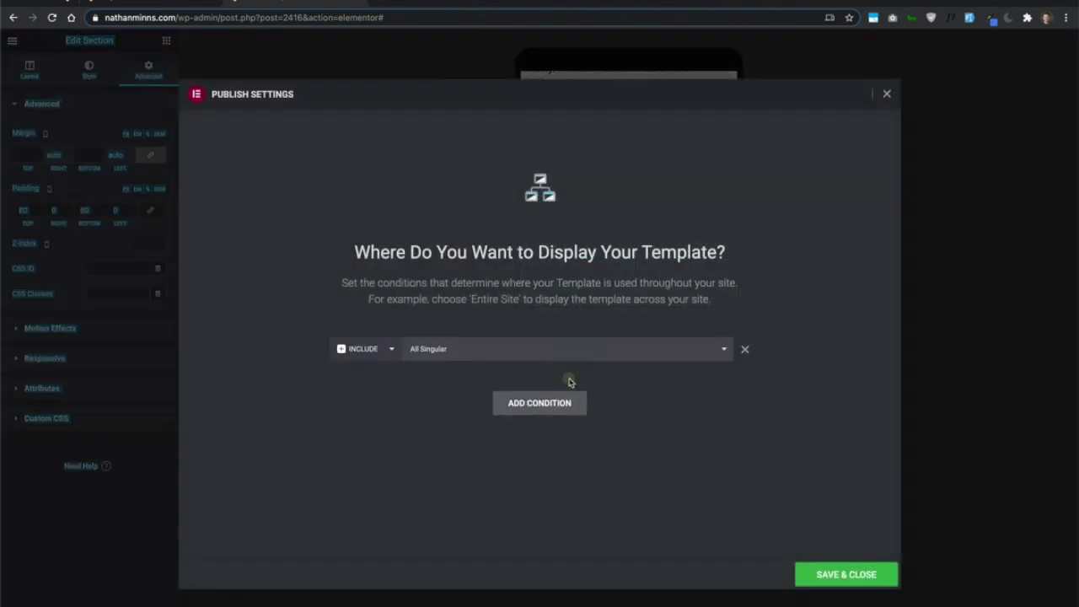
{"action": "left_click", "coordinate": [521, 347]}
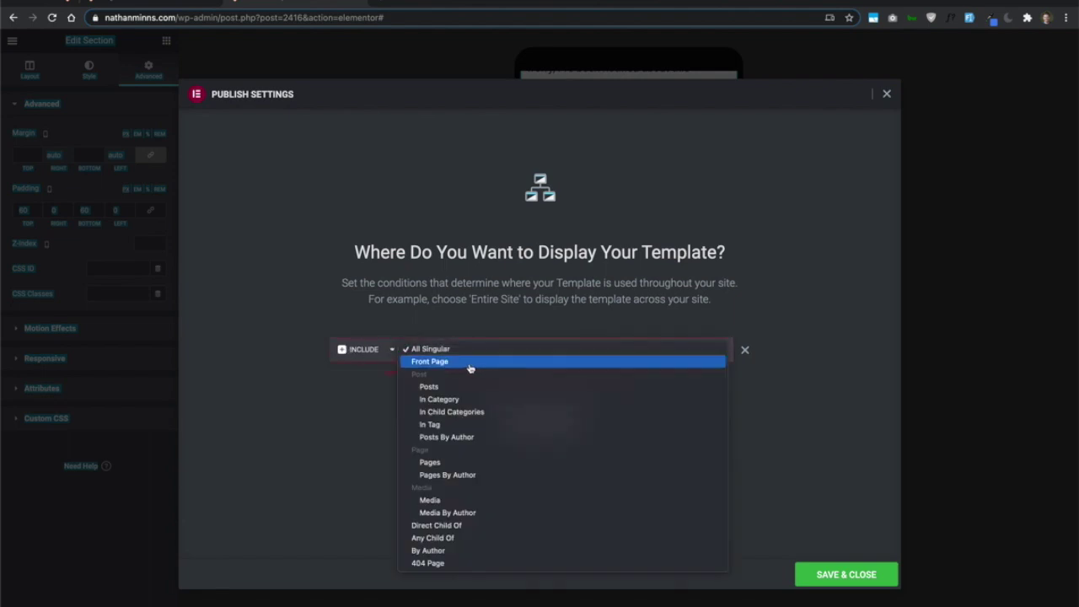
{"action": "left_click", "coordinate": [490, 562]}
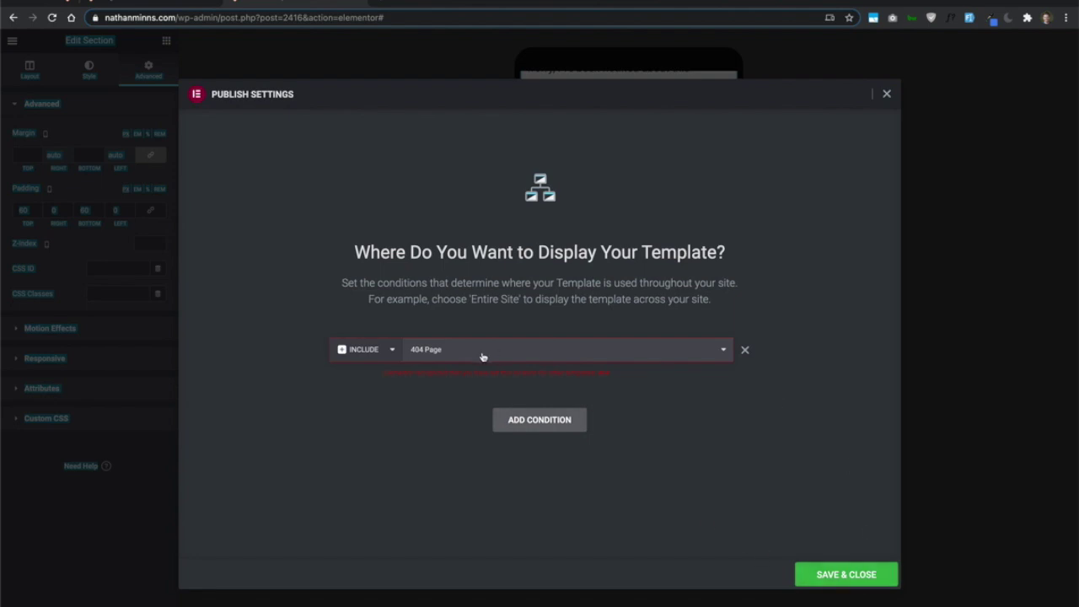
Step: Switch to the live site and load the nonexistent path "/l;kjfadsoijjfadksnfdasfnoeiw" to test the 404 page
{"action": "left_click", "coordinate": [132, 3]}
{"action": "left_click", "coordinate": [206, 16]}
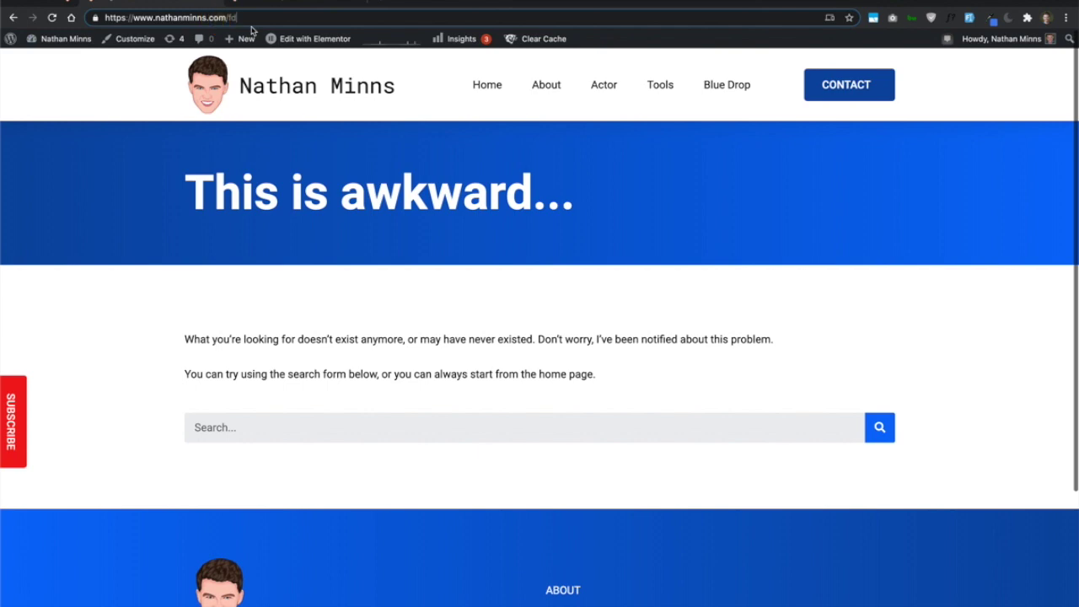
{"action": "key", "text": "BackSpace"}
{"action": "key", "text": "BackSpace"}
{"action": "type", "text": "l;kjfadsoijfadksnfdasfnoeiw"}
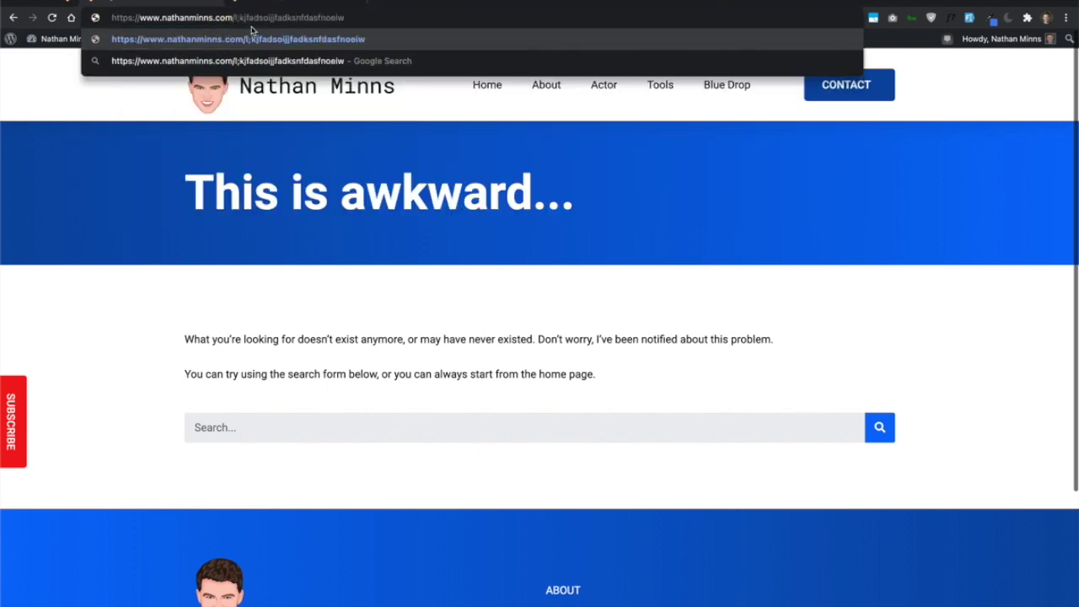
{"action": "key", "text": "Return"}
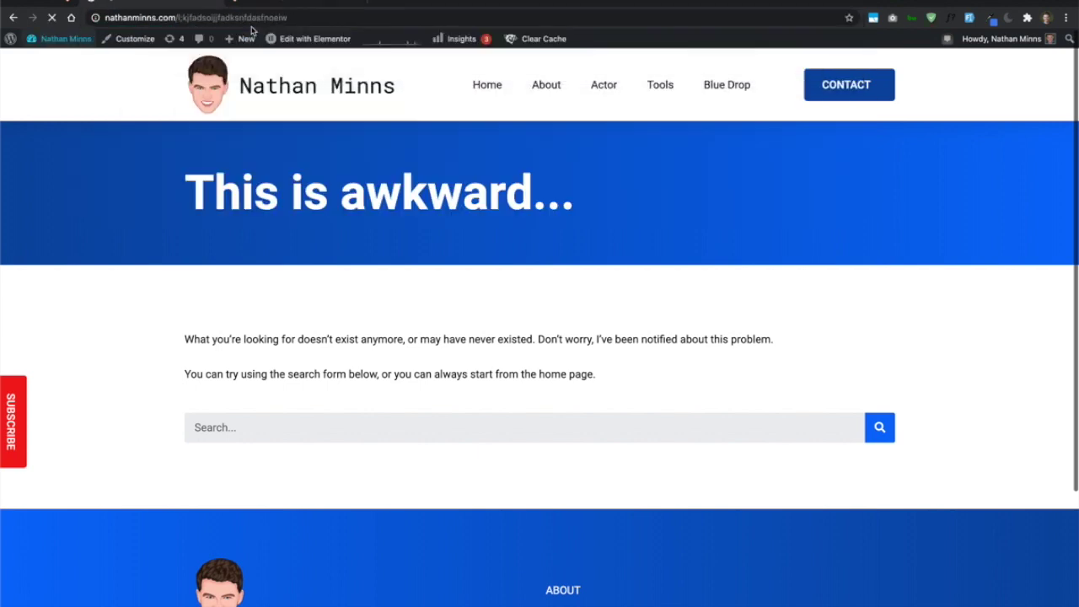